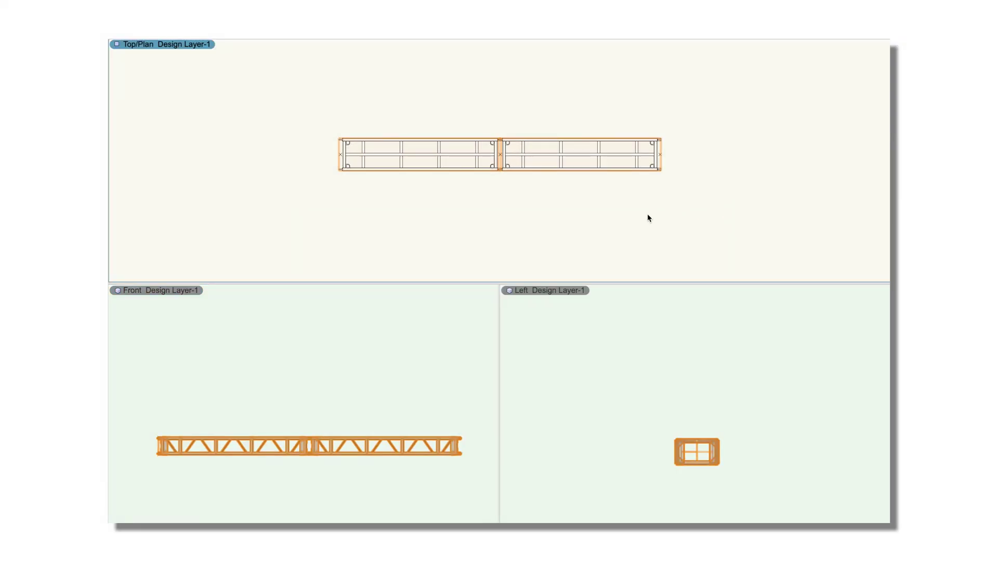
Step: Tilt the joined truss run up about 11° in the Front view with the Rotate tool
left_click(162, 456)
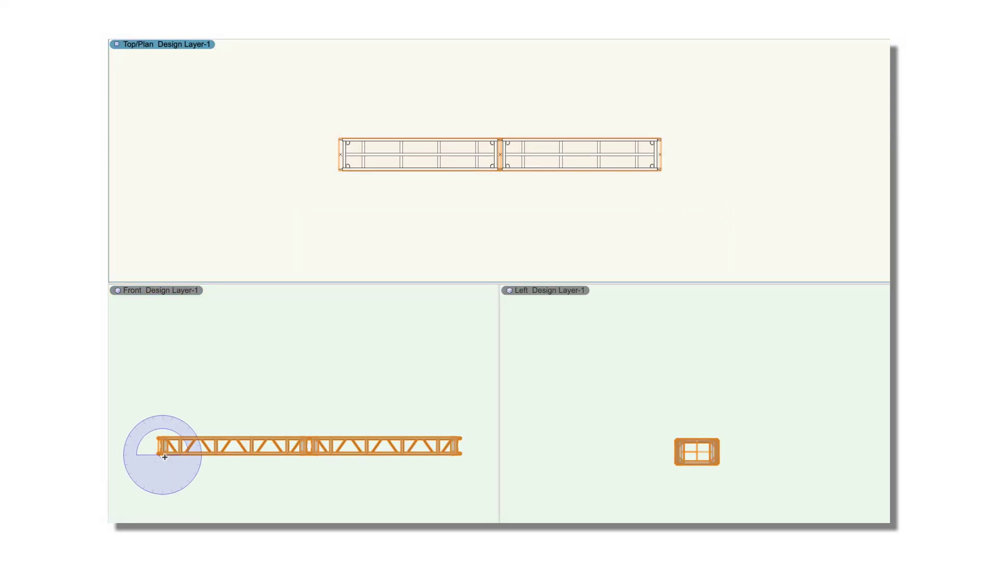
left_click(468, 453)
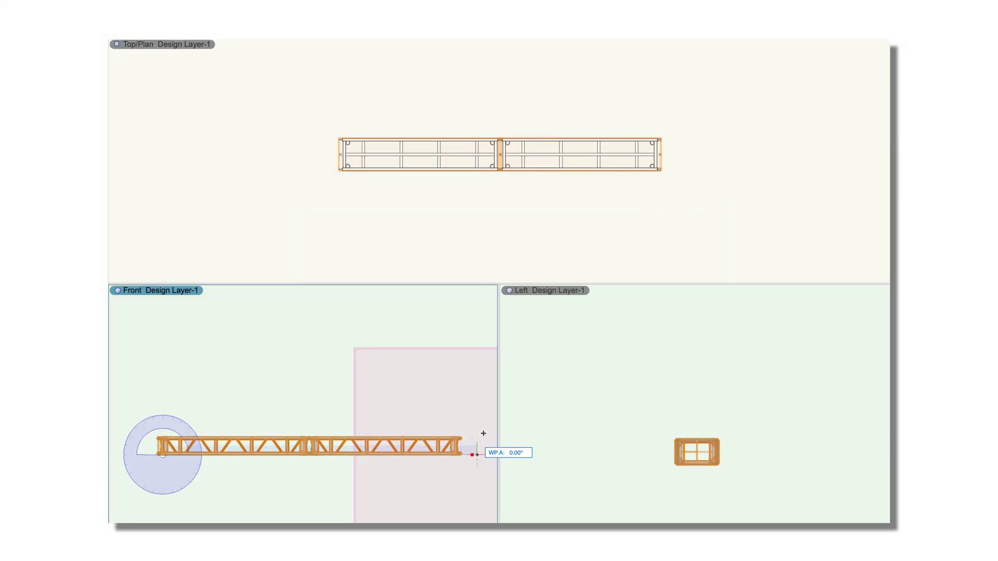
left_click(469, 397)
Step: Roll the trusses -90° about their length in the Left view and clear the selection
left_click(678, 467)
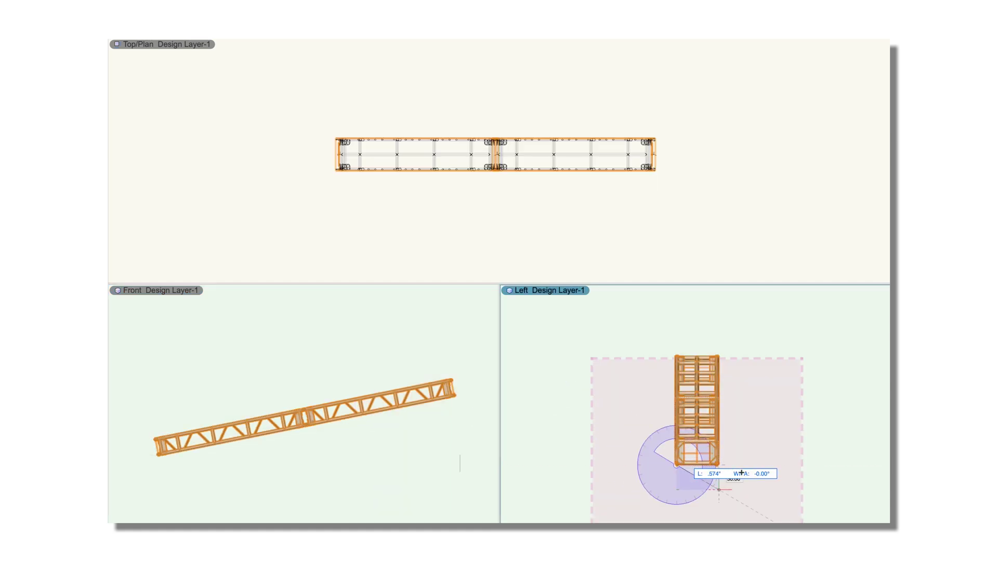
left_click(746, 468)
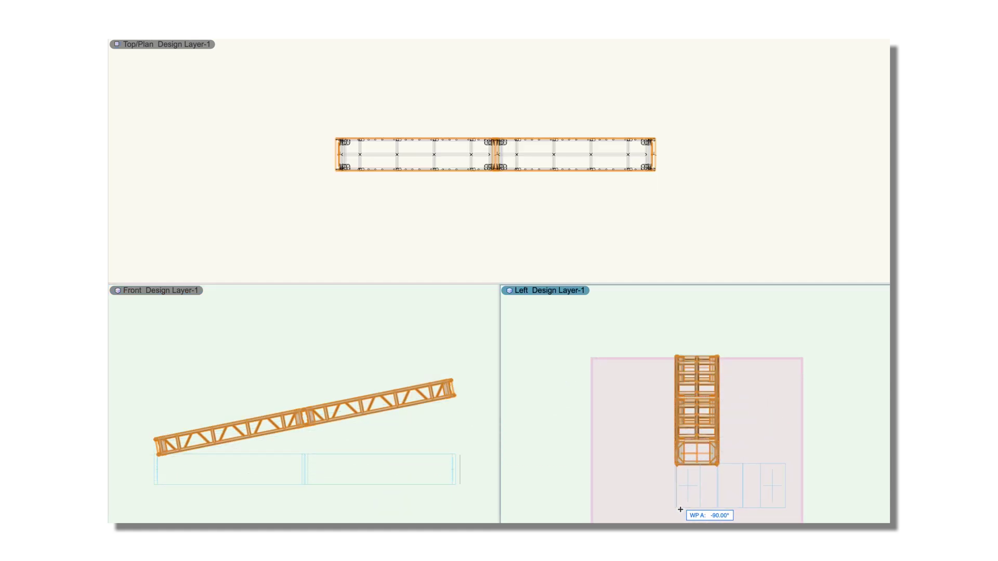
left_click(680, 509)
key("x")
key("x")
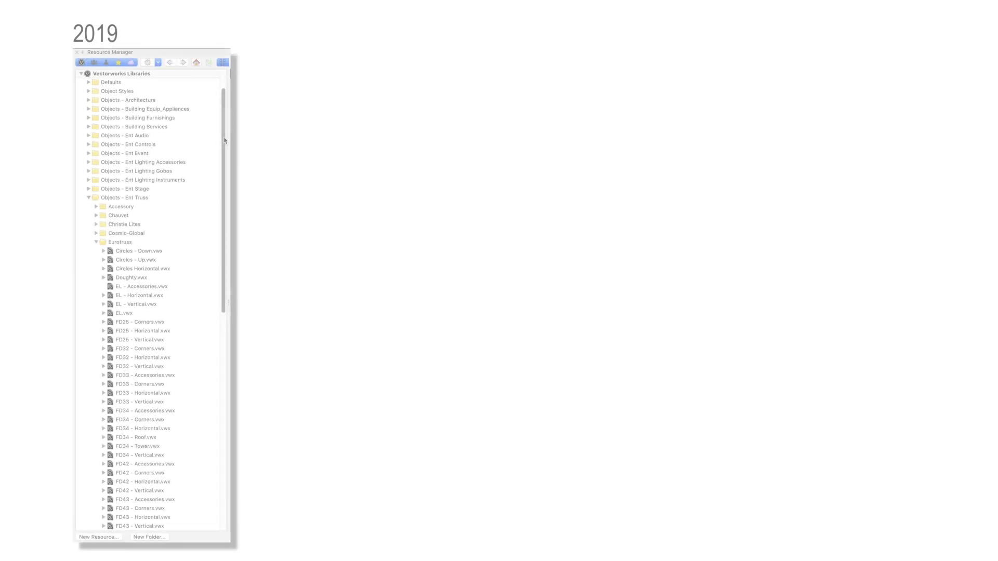
Step: In the Resource Manager, open Eurotruss FD44 - Straight.vwx > Straight and select Truss Straight Eurotruss FD44-400
scroll(224, 155, "down", 5)
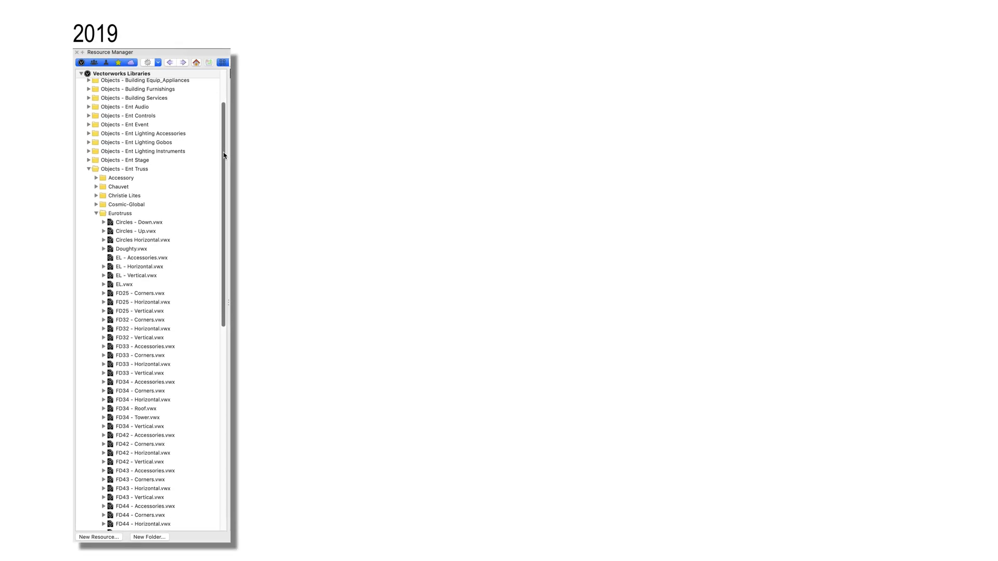
left_click_drag(224, 155, 213, 307)
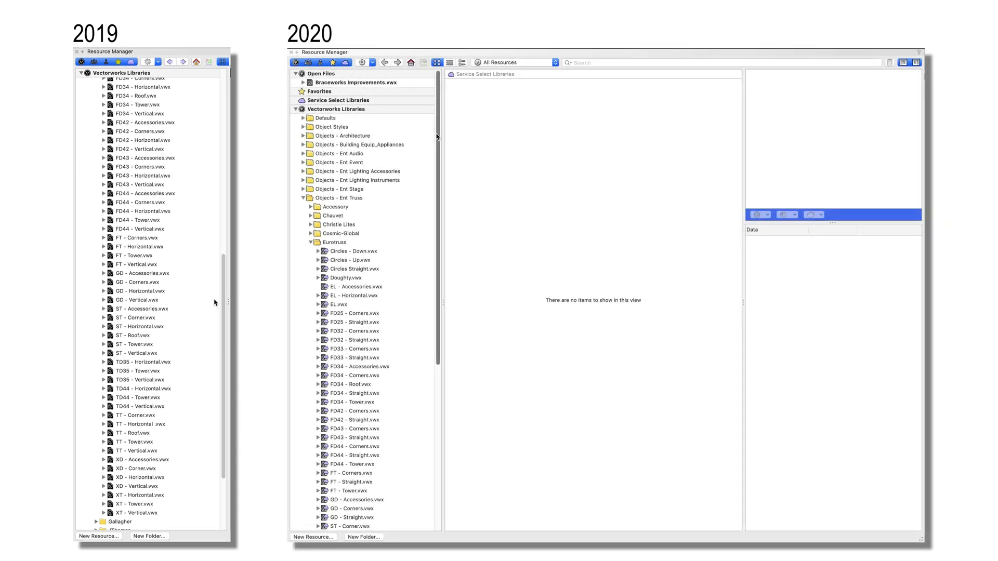
left_click_drag(437, 145, 437, 228)
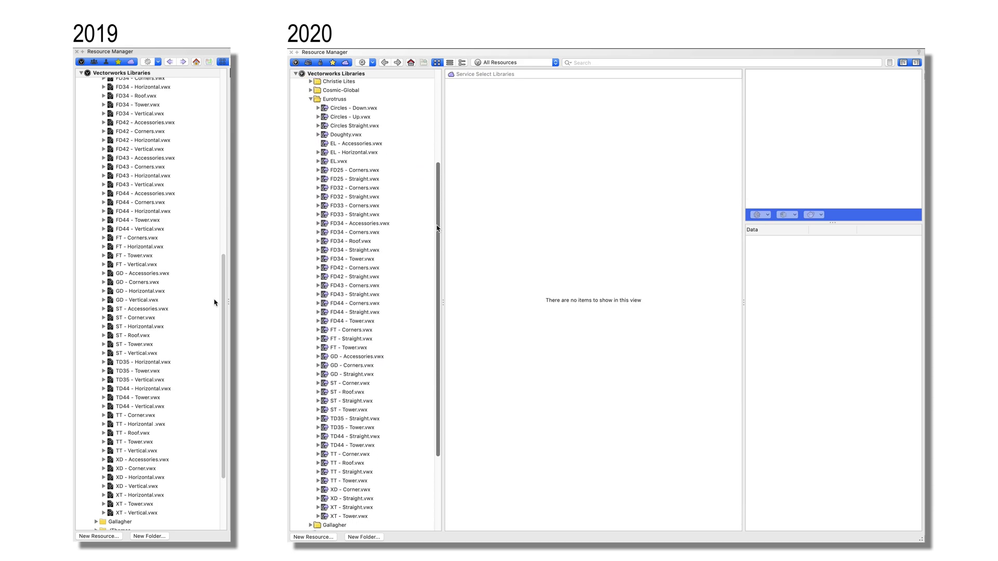
left_click(375, 313)
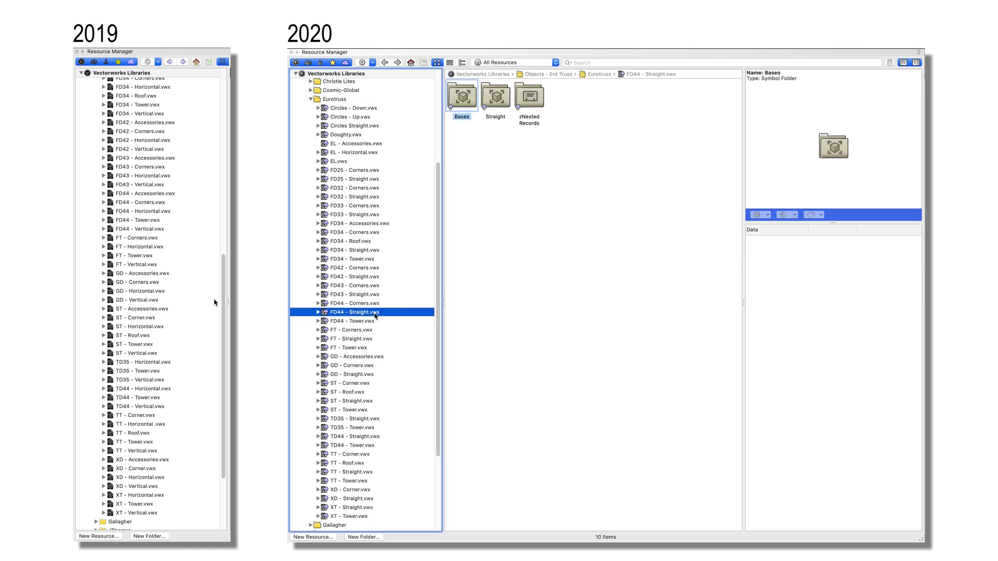
double_click(503, 103)
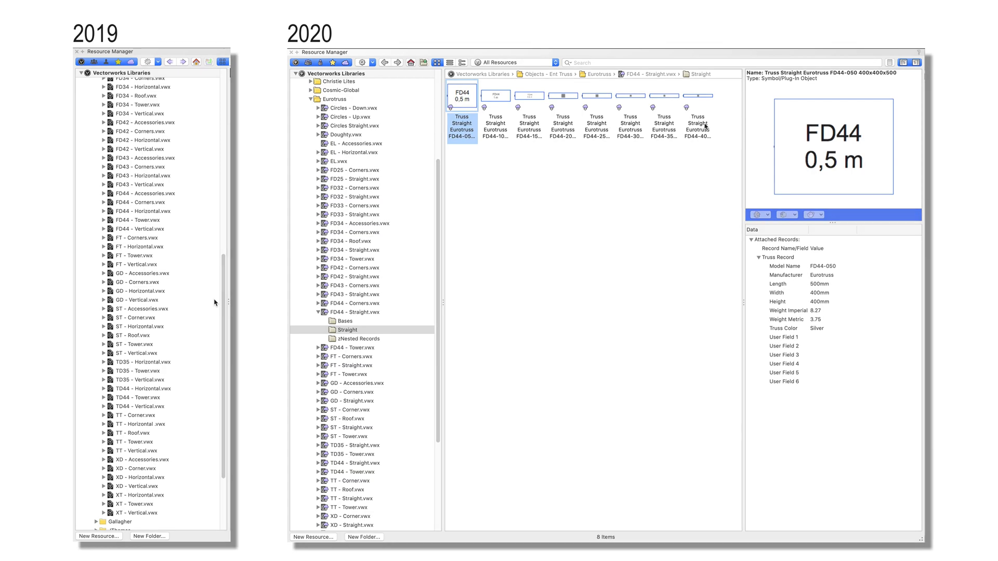
left_click(701, 126)
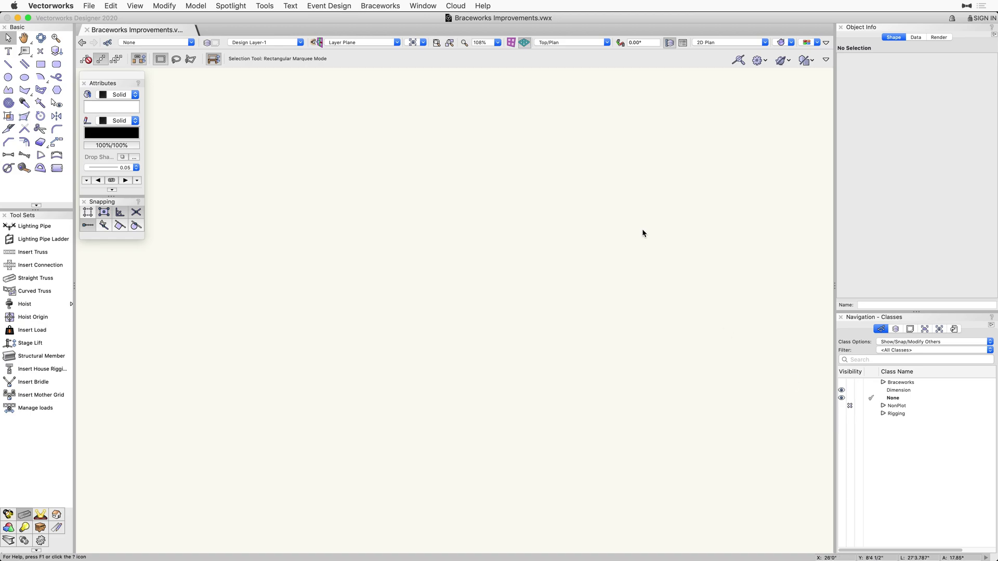
Step: Open Braceworks Preferences from the Spotlight > Rigging menu
left_click(231, 7)
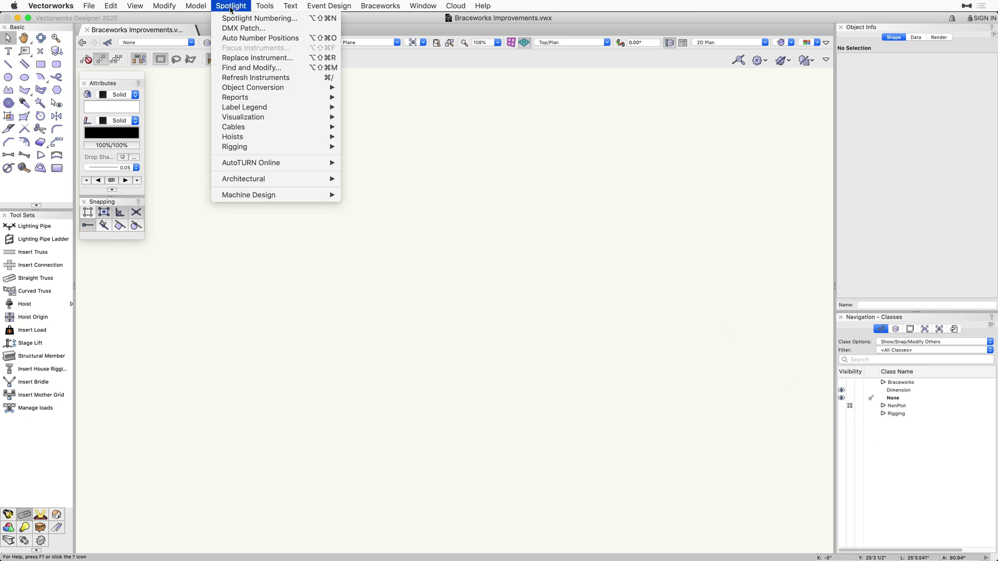
mouse_move(290, 149)
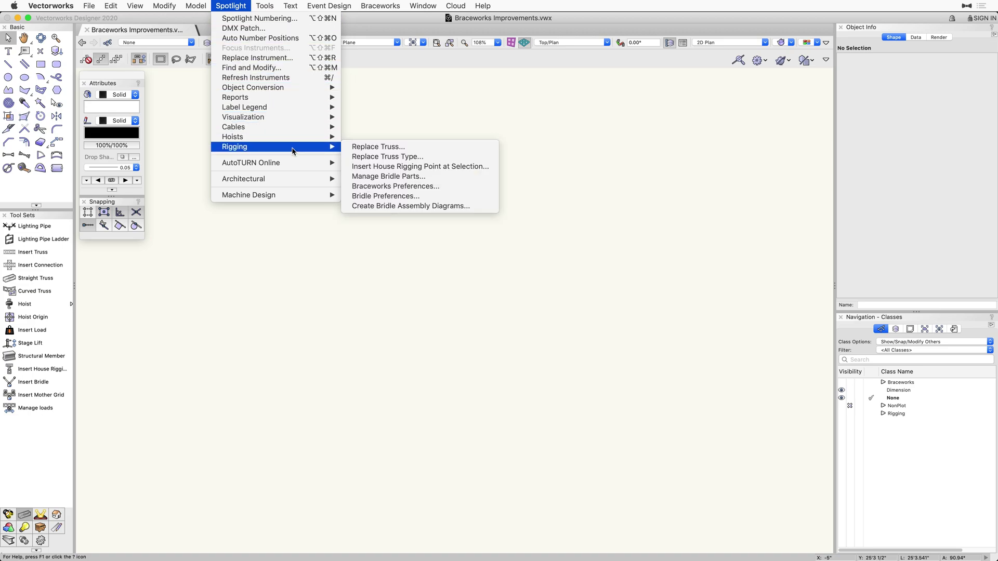
left_click(450, 188)
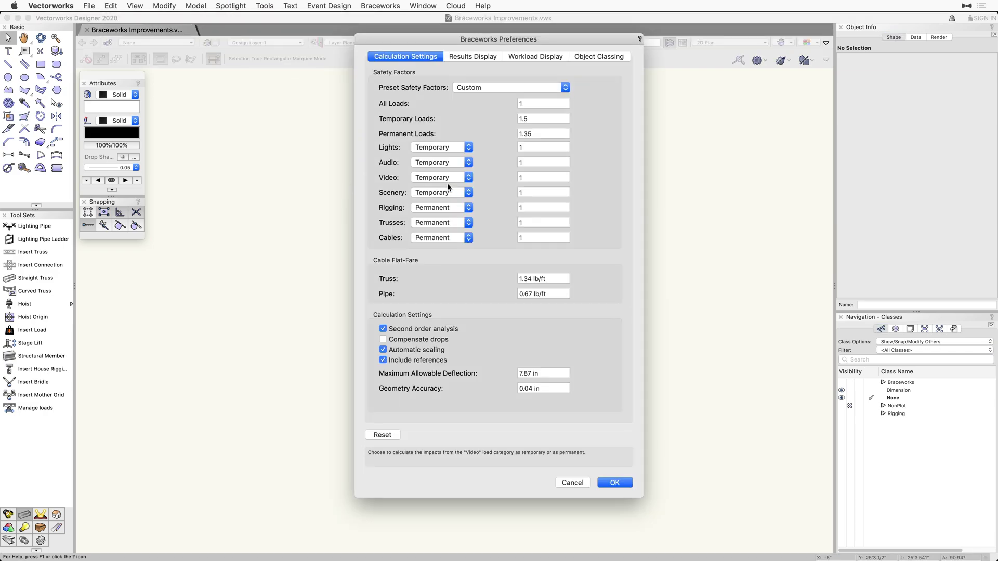
Step: On the Object Classing tab, enable automatic classing of all truss items
left_click(596, 58)
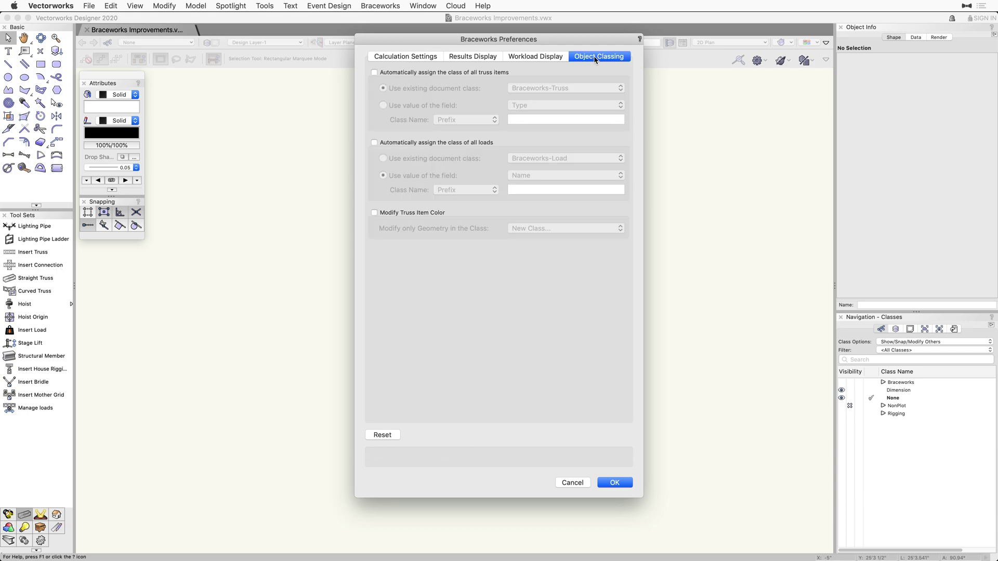
left_click(374, 73)
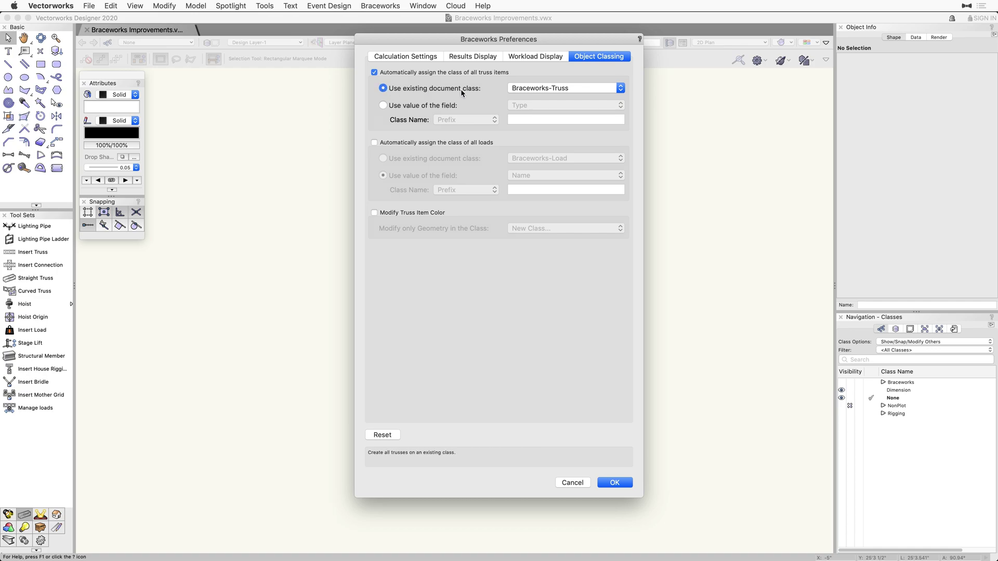
left_click(527, 90)
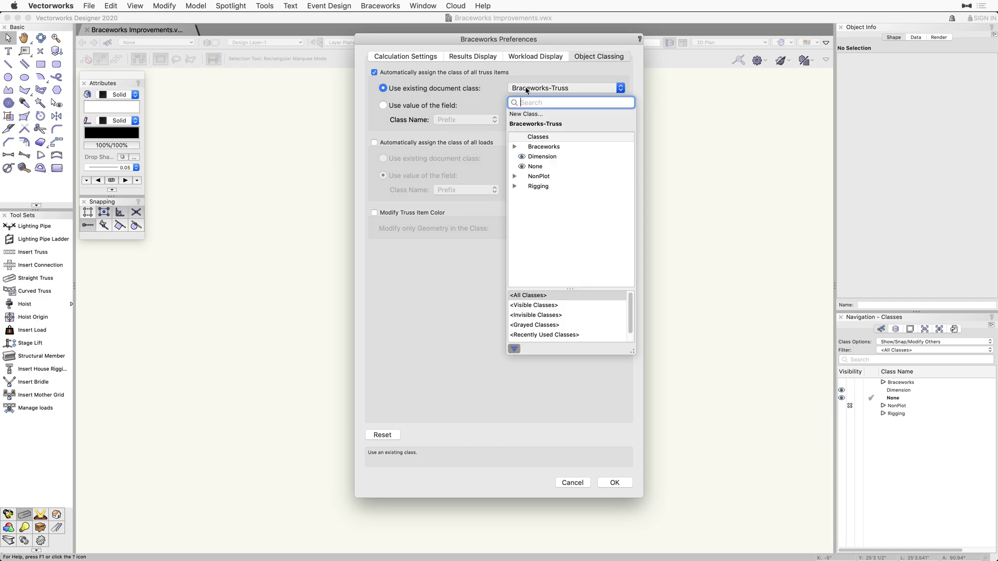
left_click(497, 92)
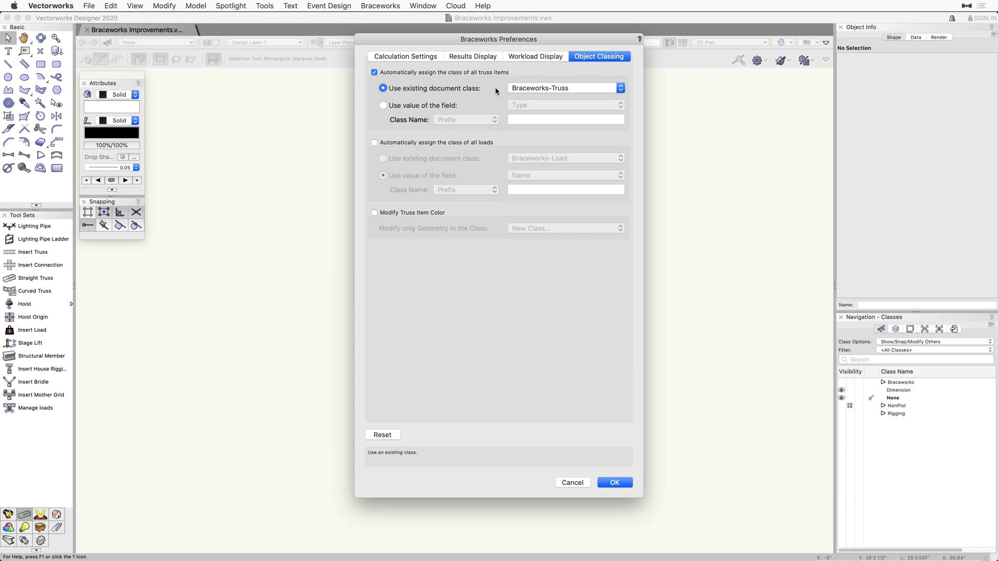
Step: Build the truss class from the Name field with the prefix 'Truss Name-'
left_click(383, 106)
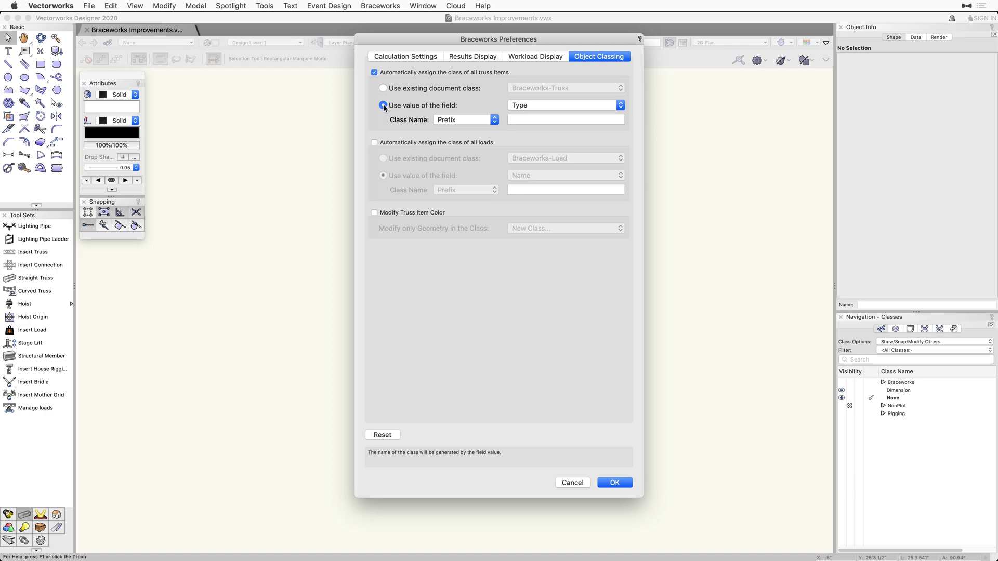
left_click(622, 106)
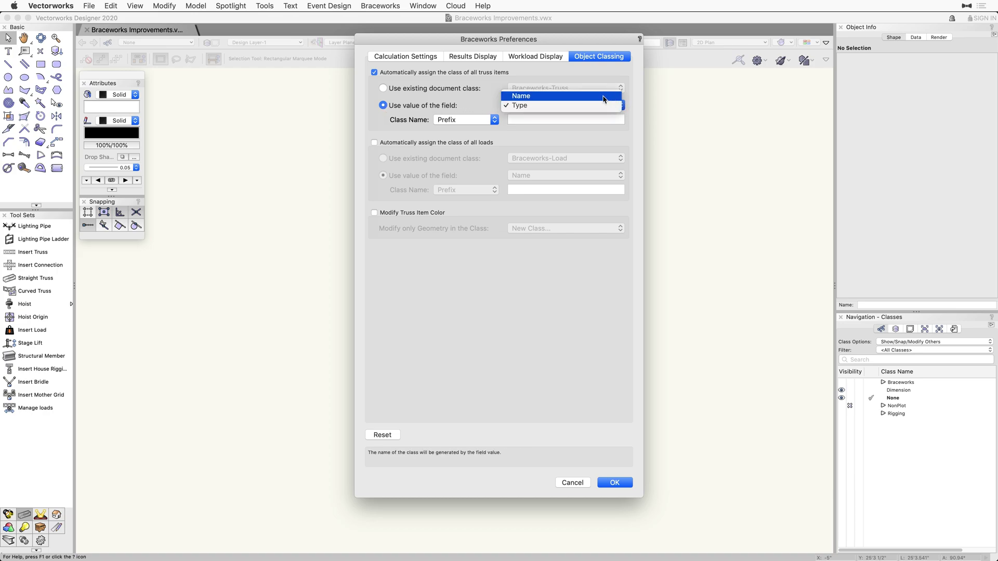
left_click(603, 97)
left_click(495, 120)
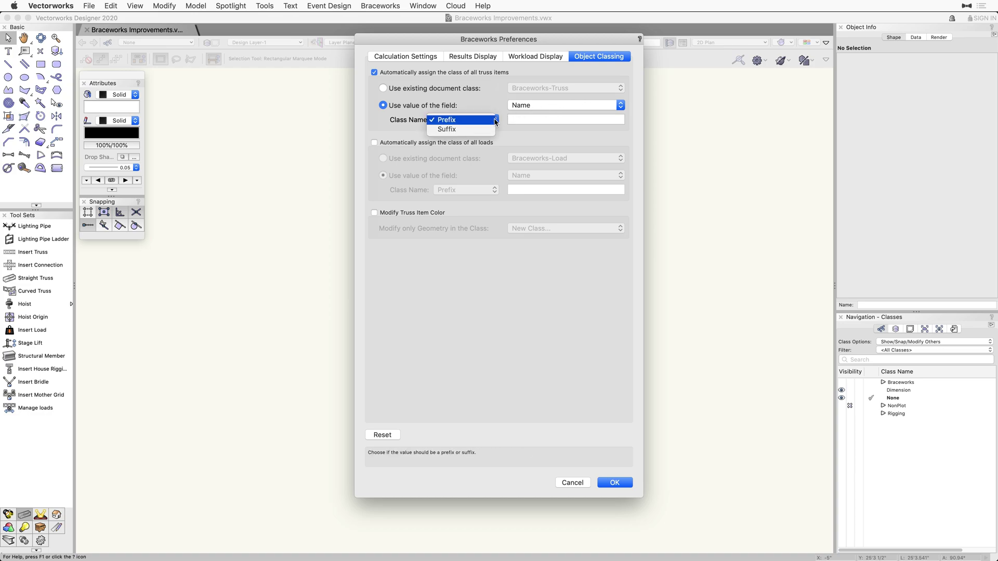
left_click(483, 121)
left_click(521, 120)
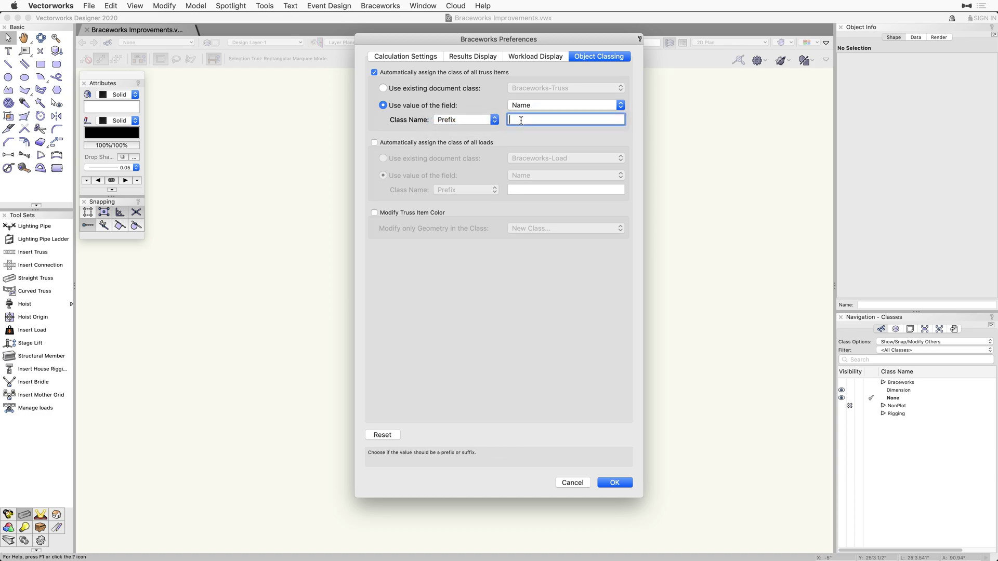
type("Truss Name-")
key("super+a")
Step: Confirm the preferences, then show Vectorworks Libraries > Objects - Ent Truss > Eurotruss > FD25 - Straight.vwx in the Resource Manager
left_click(622, 486)
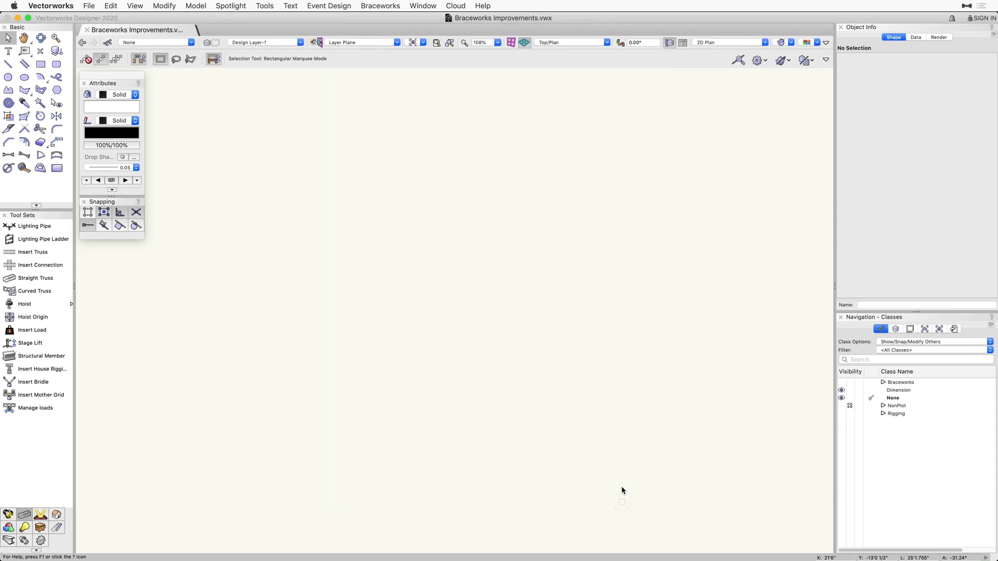
key("super+r")
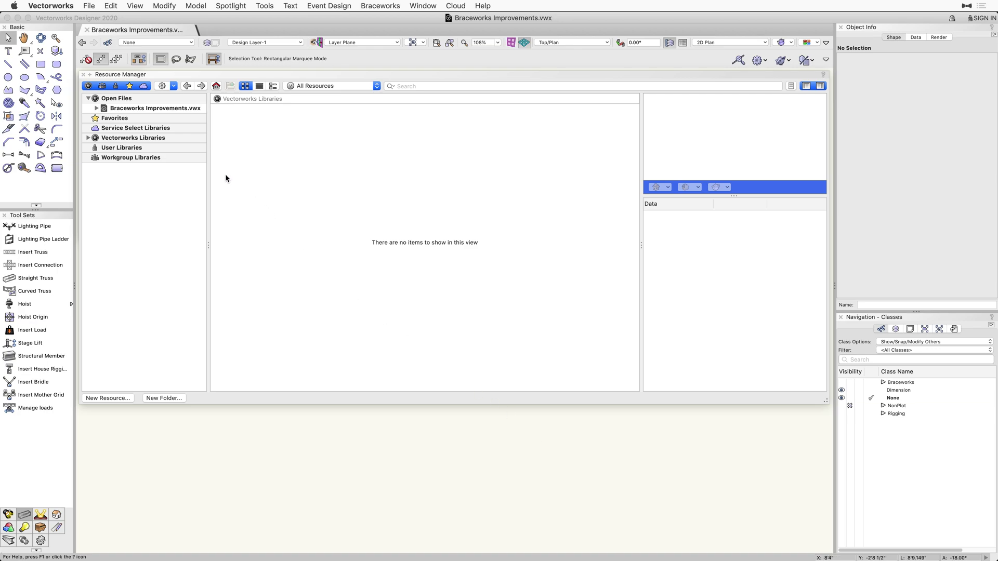
left_click(89, 138)
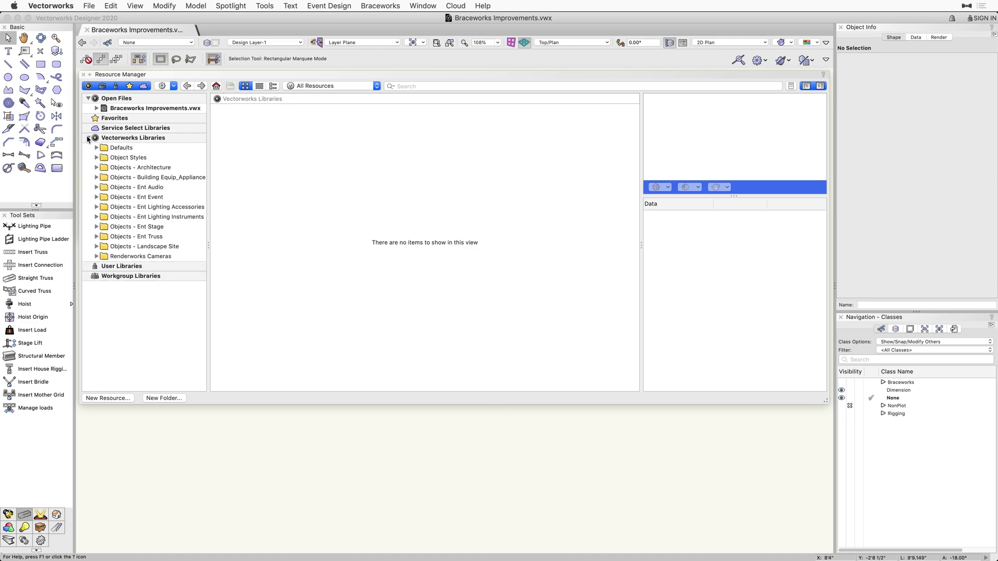
left_click(96, 237)
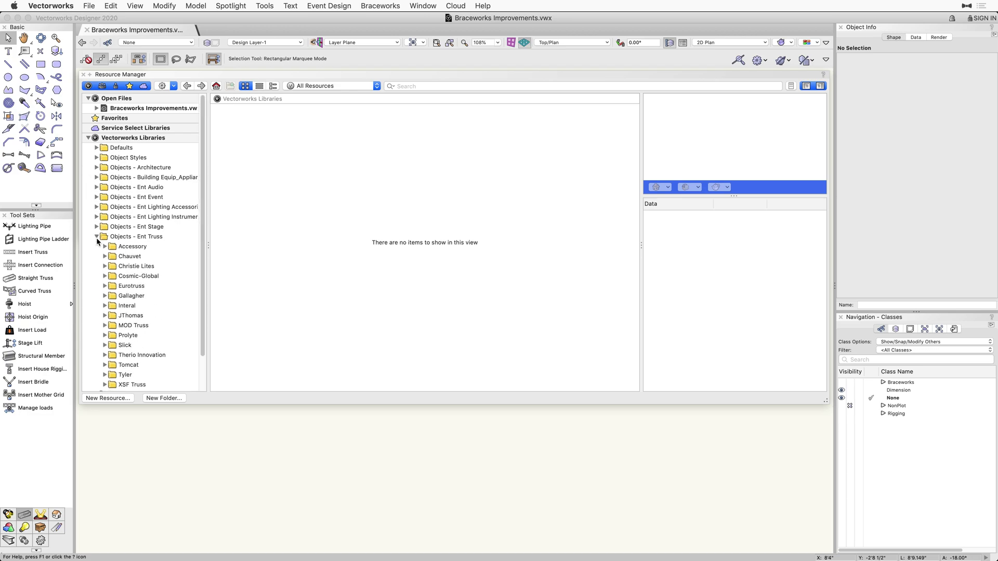
left_click(105, 286)
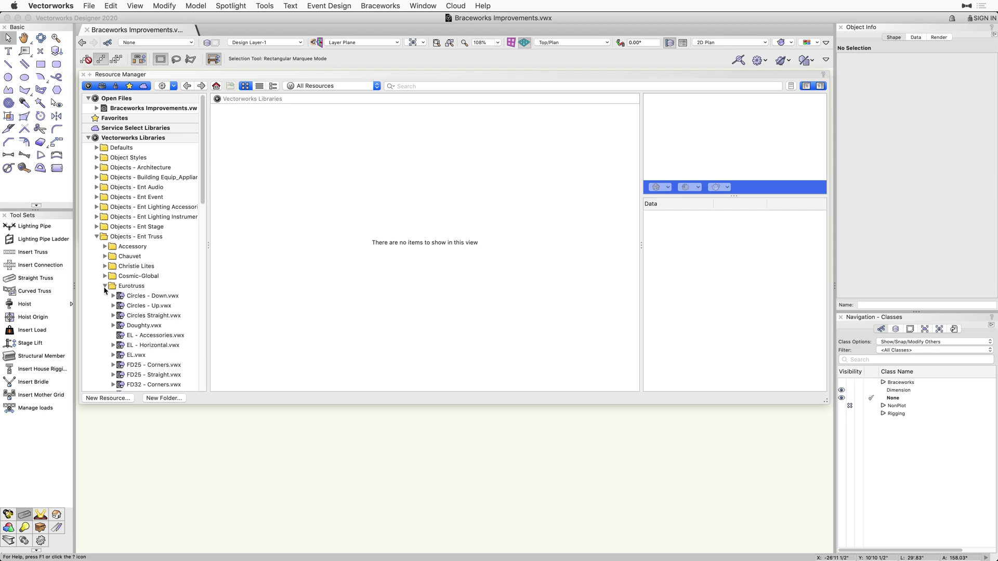
scroll(159, 312, "down", 2)
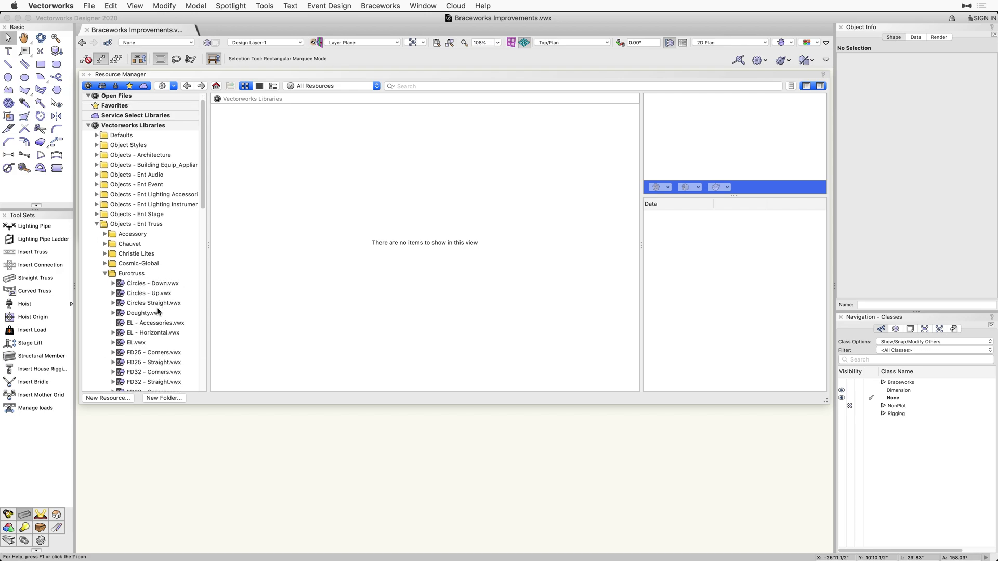
left_click(162, 365)
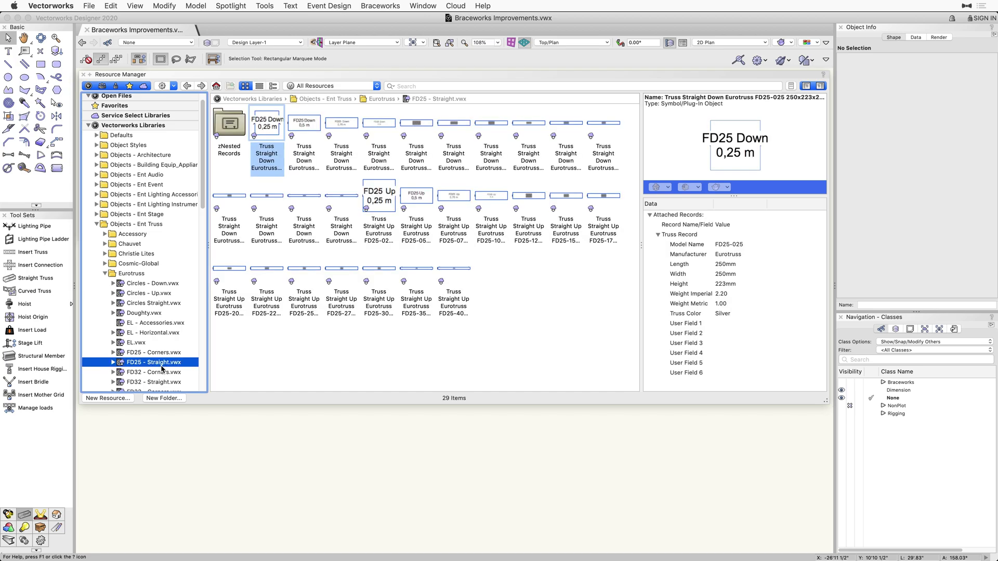
Step: Activate Insert Truss with the FD44-400 symbol from FD44 - Straight.vwx > Straight, then close the Resource Manager
left_click(189, 375)
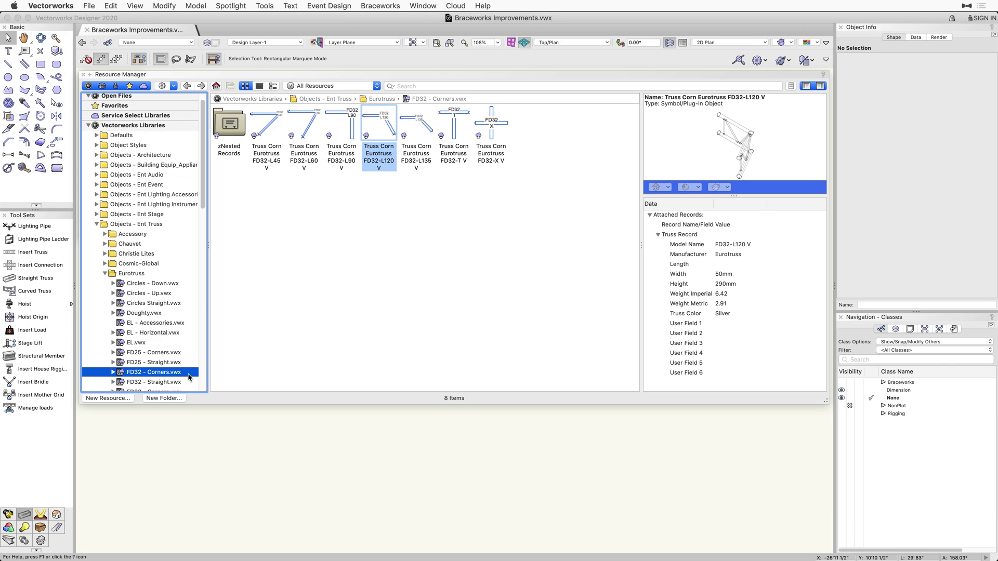
scroll(188, 378, "down", 1)
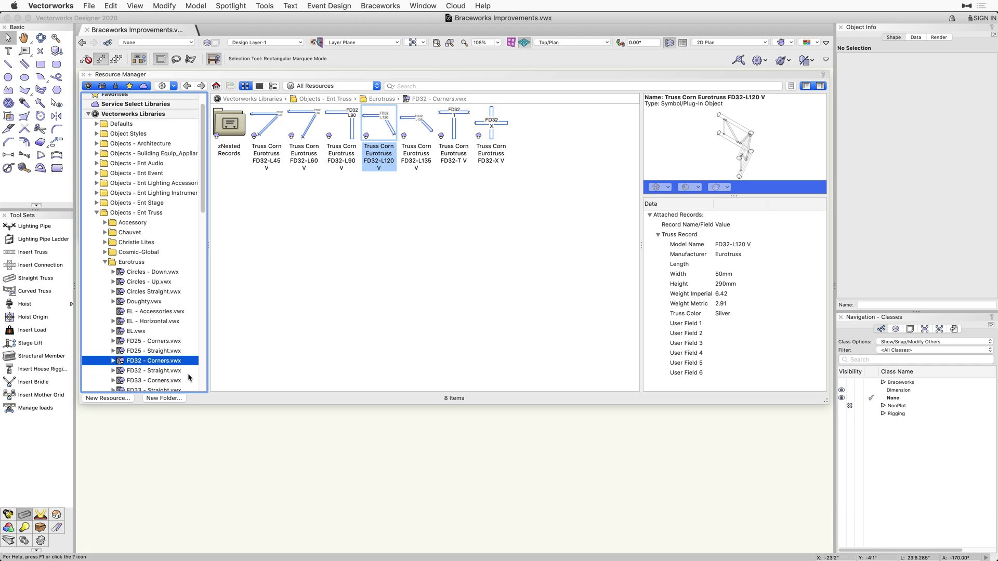
scroll(189, 378, "down", 6)
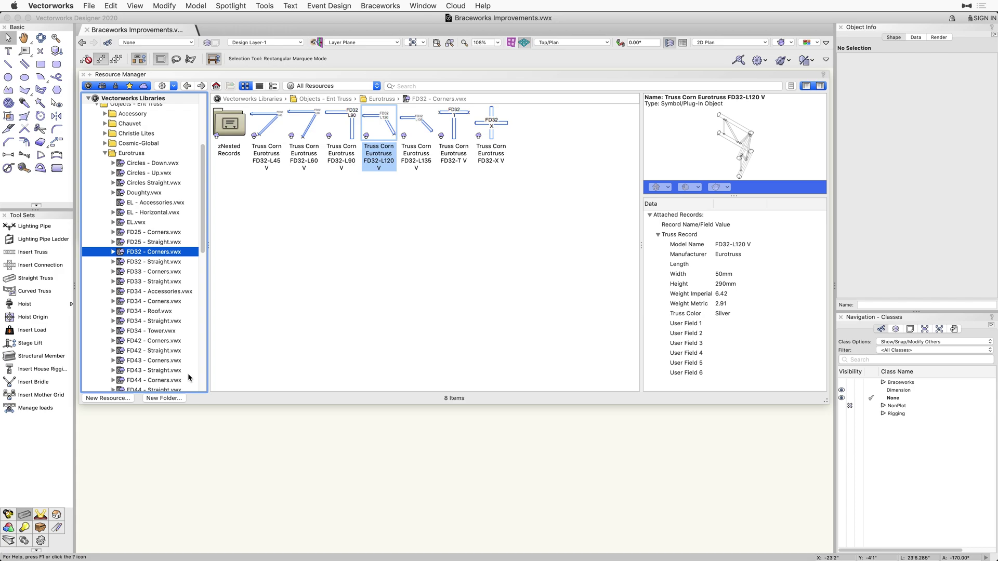
scroll(189, 378, "down", 4)
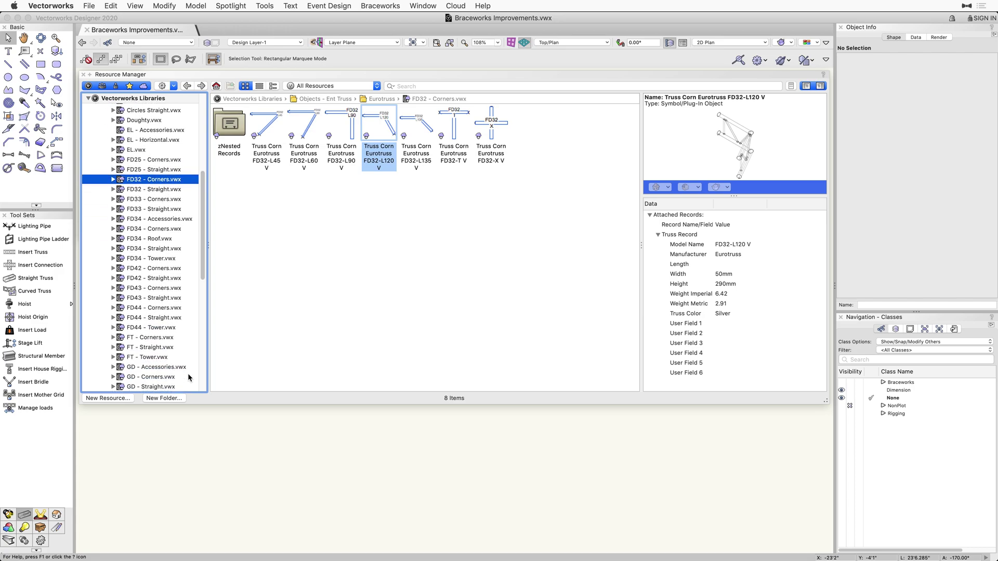
left_click(186, 317)
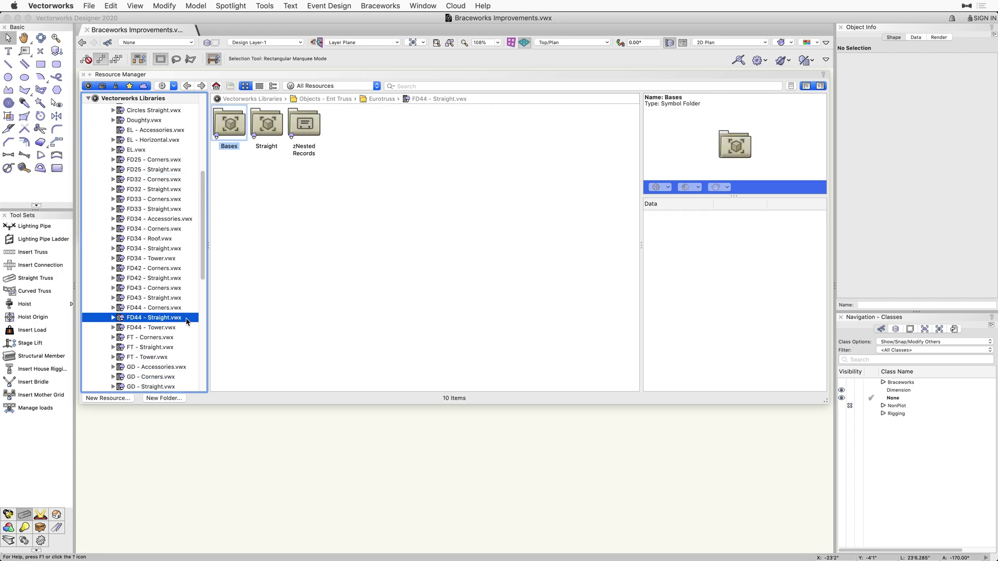
double_click(265, 133)
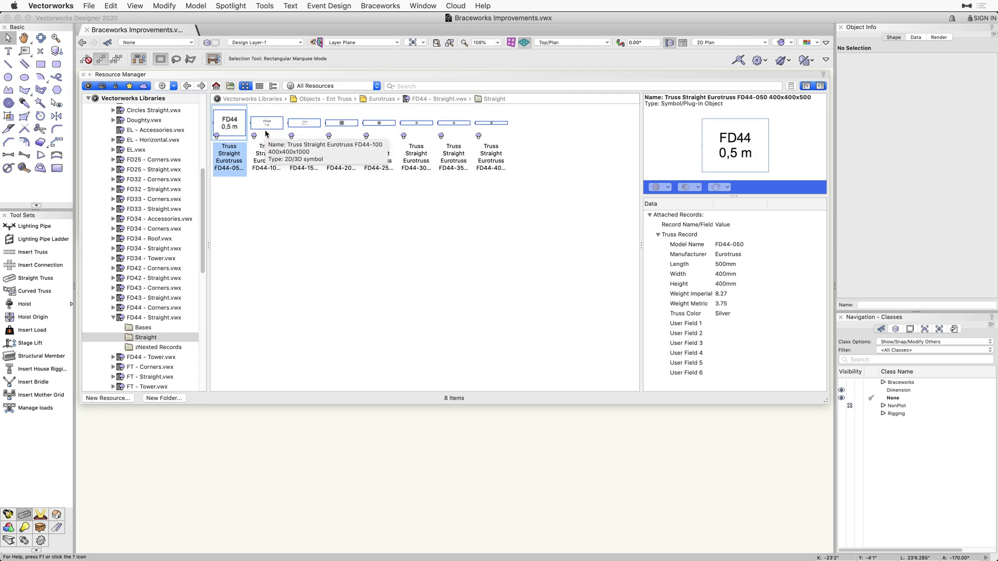
double_click(491, 165)
key("super+r")
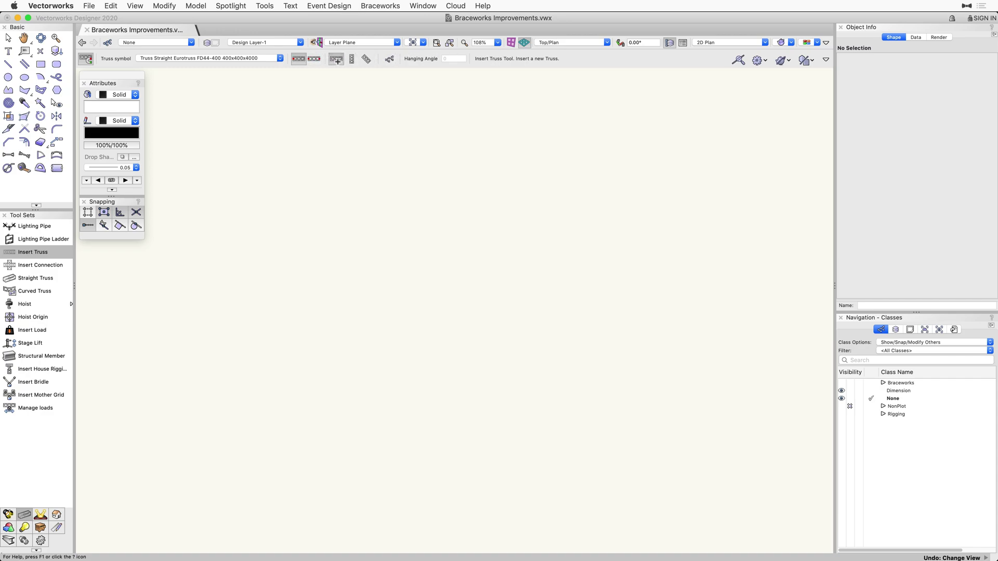
Step: Zoom in and draw a horizontal FD44-400 truss between two points
scroll(313, 239, "up", 5)
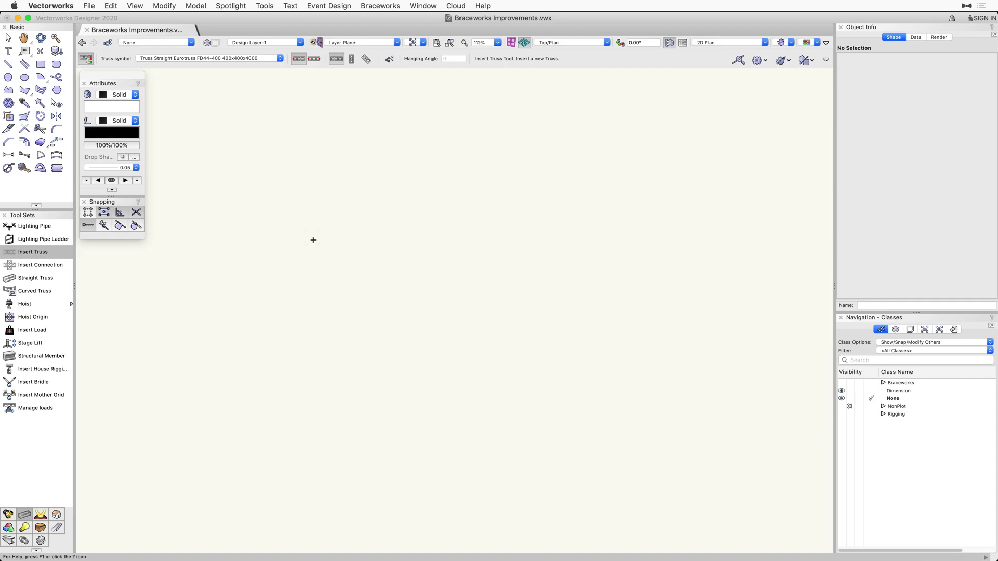
left_click(310, 240)
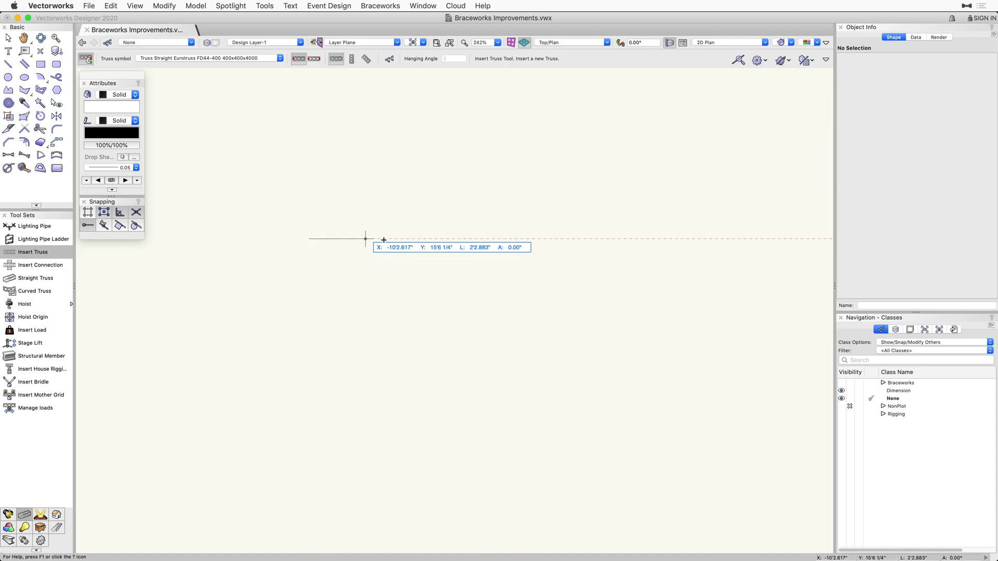
left_click(459, 239)
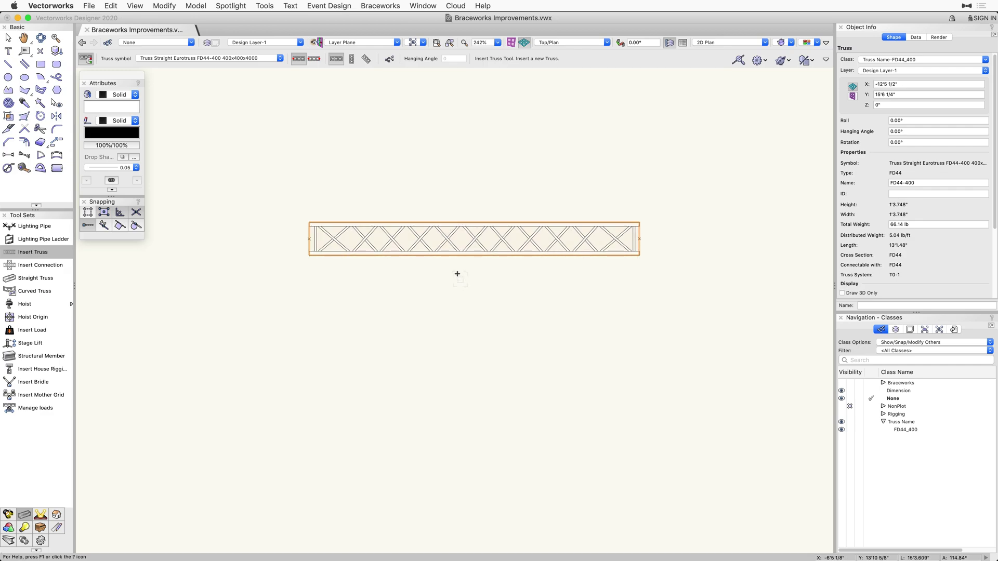
Step: Switch Insert Truss to Custom Placement with a 30° hanging angle
left_click(366, 60)
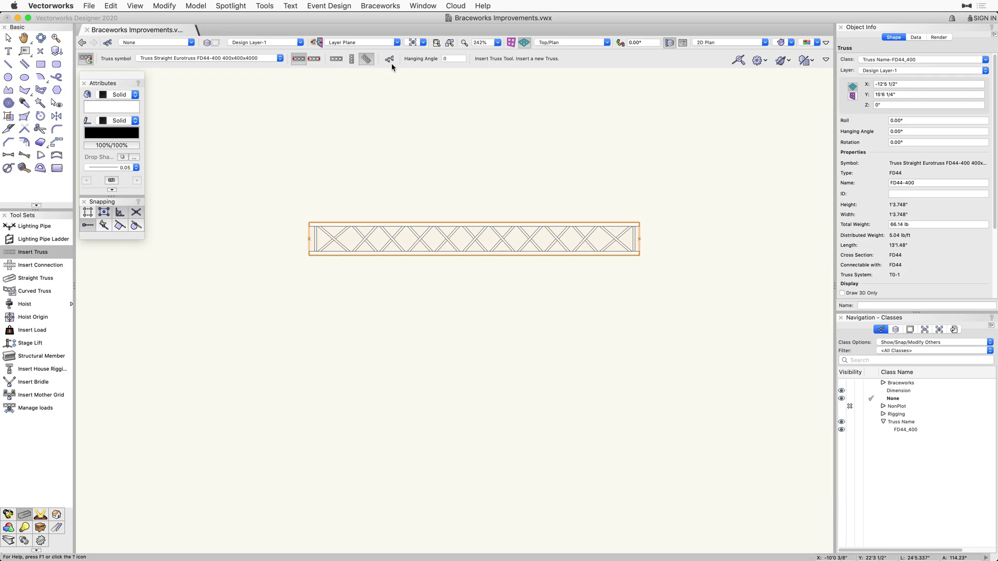
left_click(449, 58)
left_click_drag(451, 60, 433, 60)
type("30")
key("Return")
Step: Pan and place the second, tilted FD44-400 truss right of the first
scroll(474, 178, "down", 2)
middle_click_drag(475, 179, 292, 208)
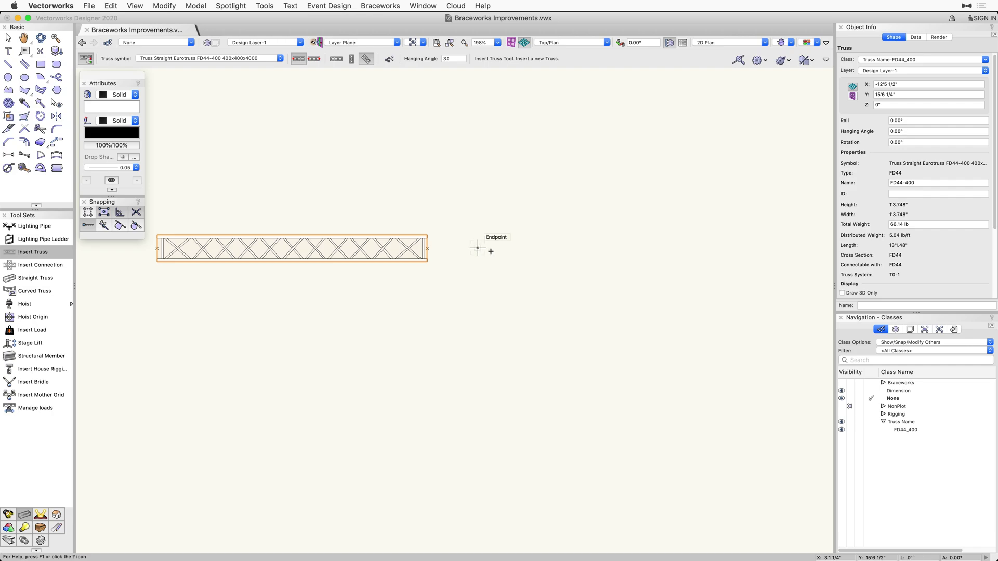
left_click(477, 248)
left_click(710, 247)
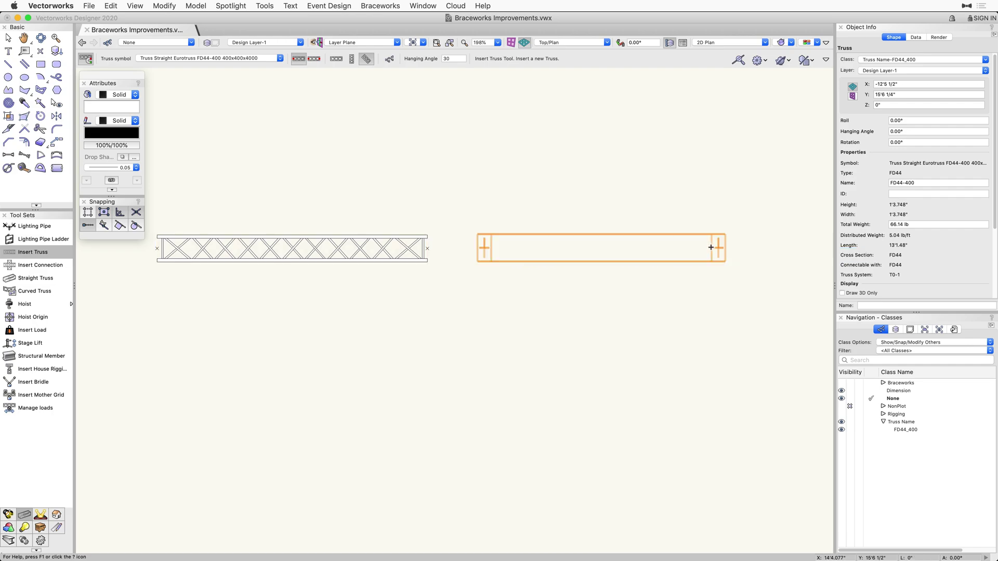
Step: Switch to the Front view and adjust the truss placement mode
left_click(598, 42)
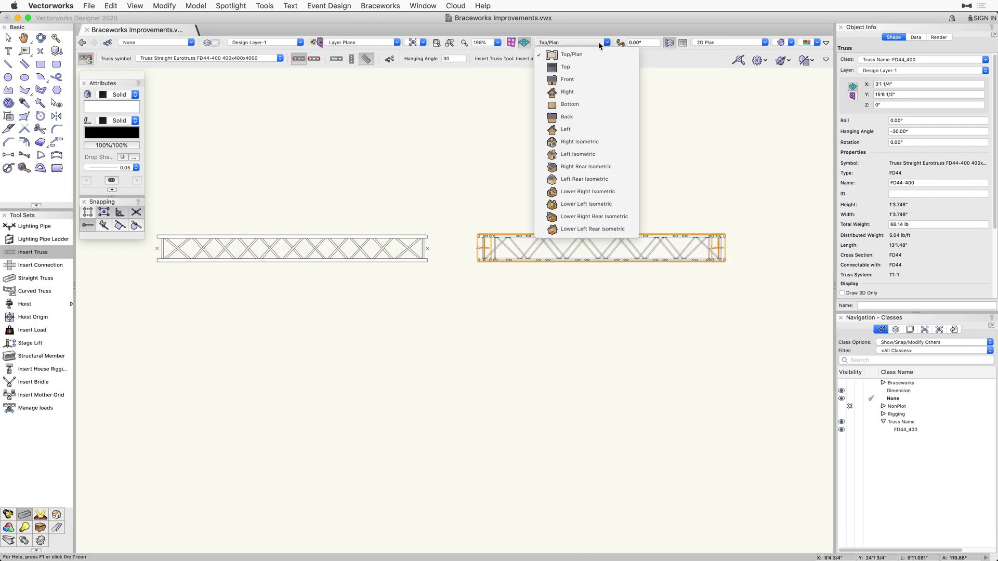
left_click(595, 80)
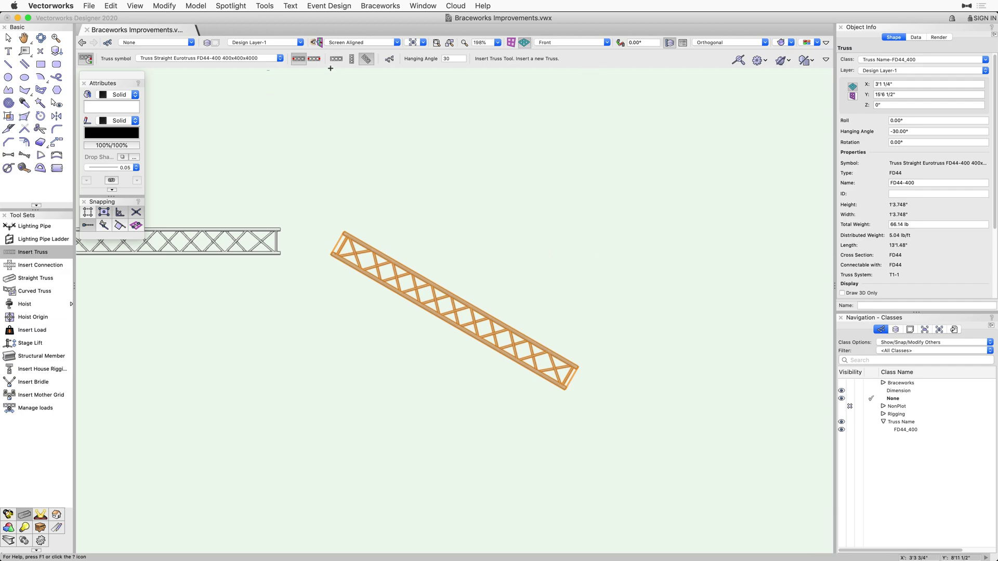
left_click(314, 59)
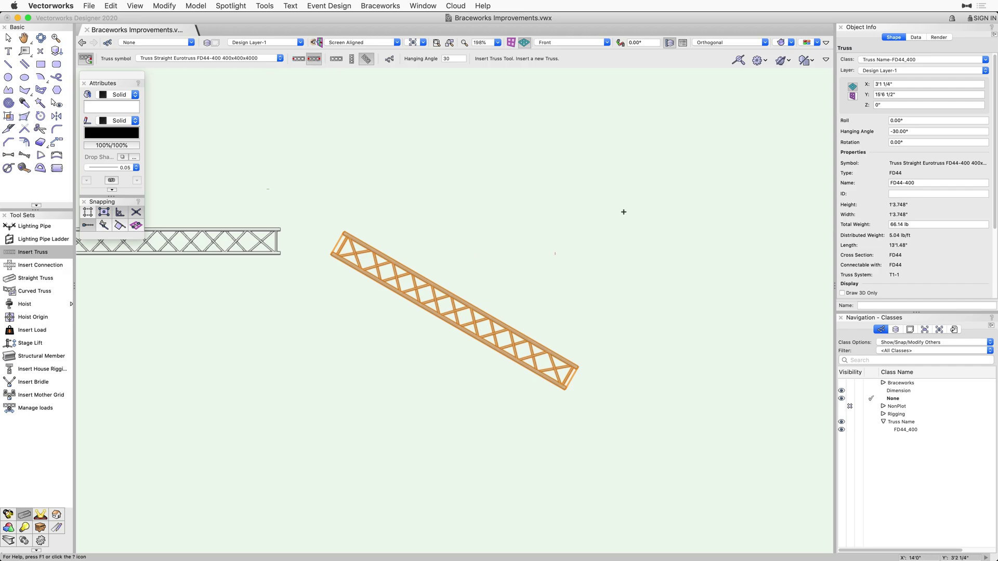
scroll(623, 214, "down", 3)
Step: Pan over and place a long third tilted truss, then return to the Selection tool
key("h")
left_click_drag(581, 214, 446, 218)
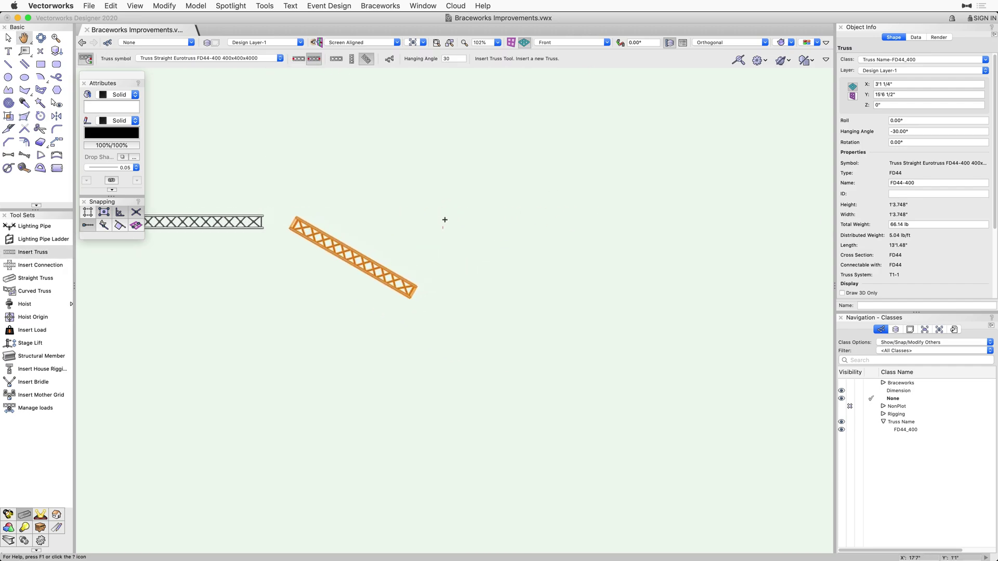
left_click(450, 217)
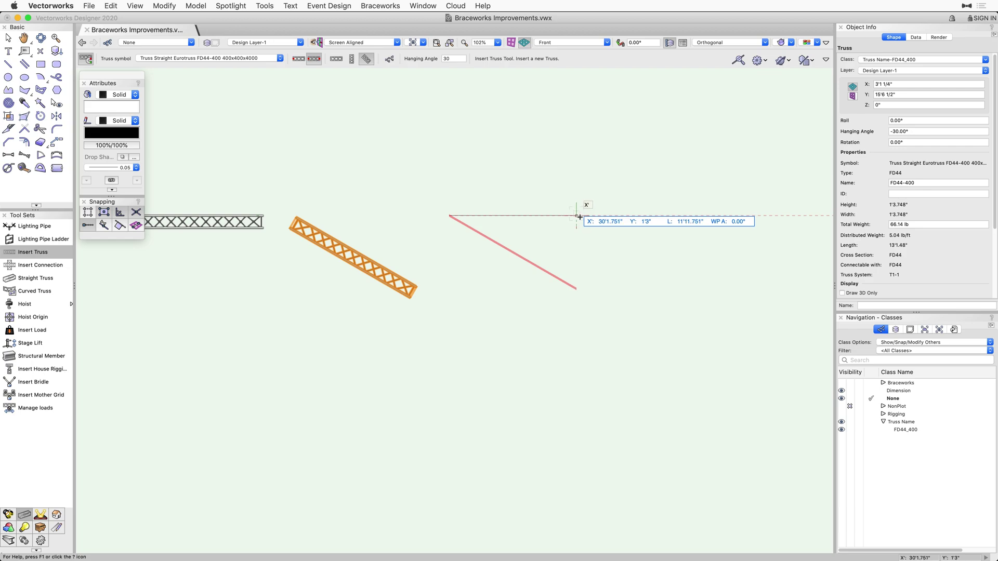
left_click(750, 214)
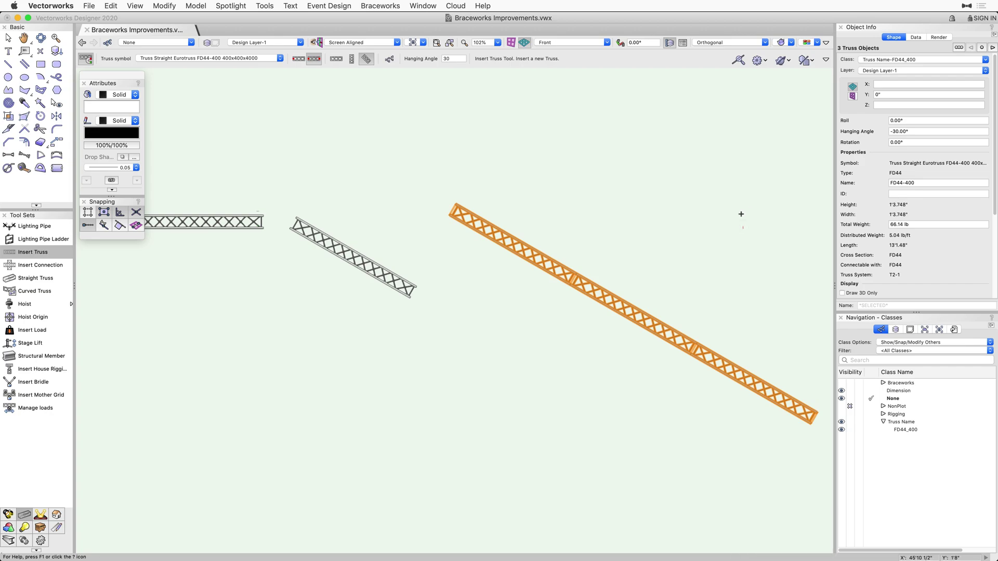
key("x")
left_click(738, 211)
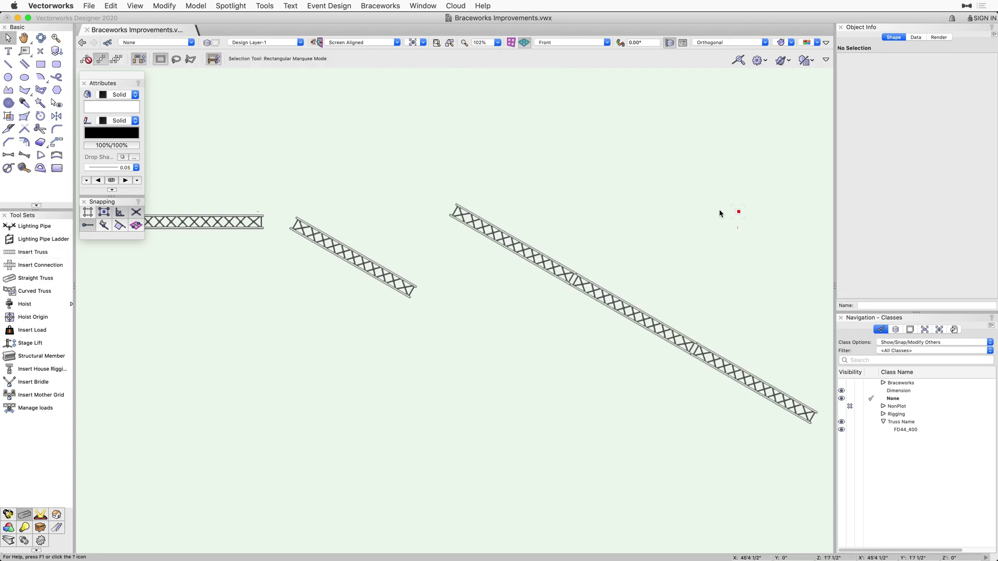
Step: Check the middle truss's Roll, Hanging Angle (-30°) and Rotation in Object Info, then pick the FD44_400 class
left_click(370, 262)
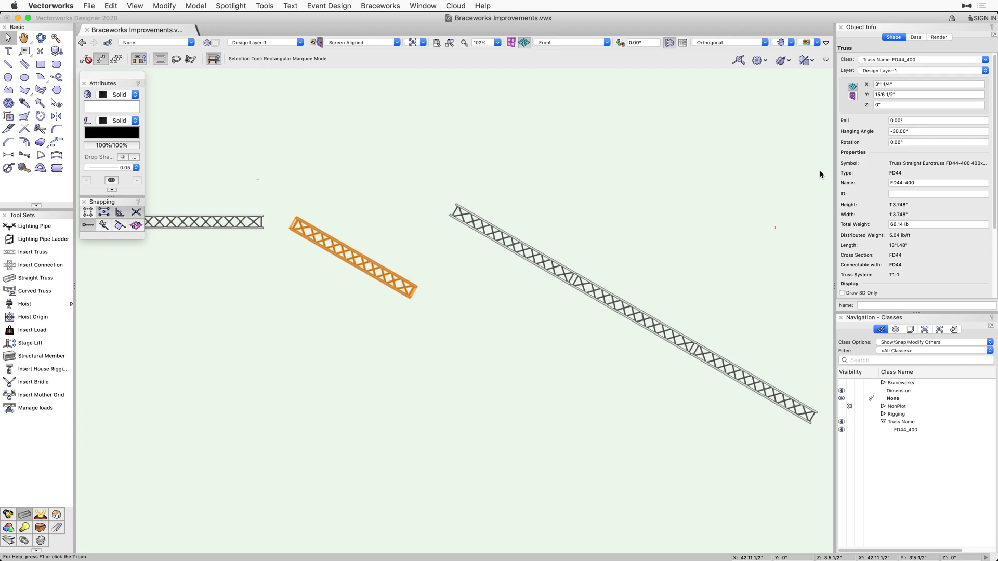
left_click(904, 121)
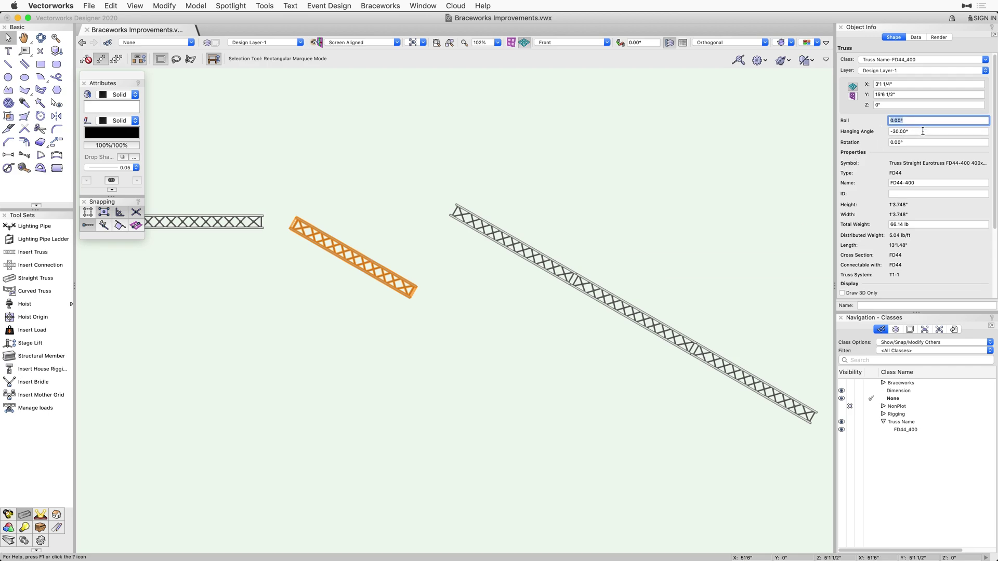
key("Tab")
key("Tab")
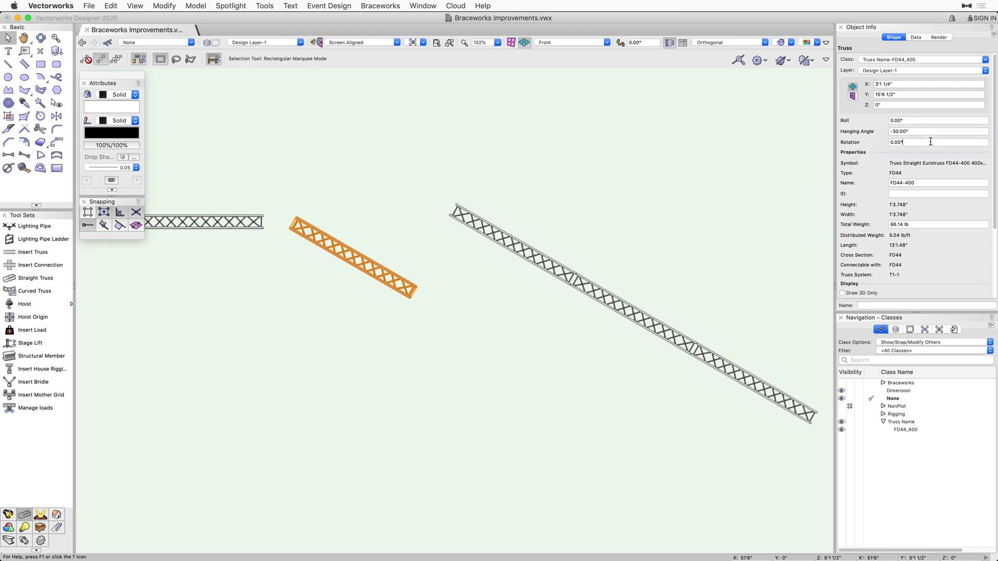
key("Return")
left_click(915, 432)
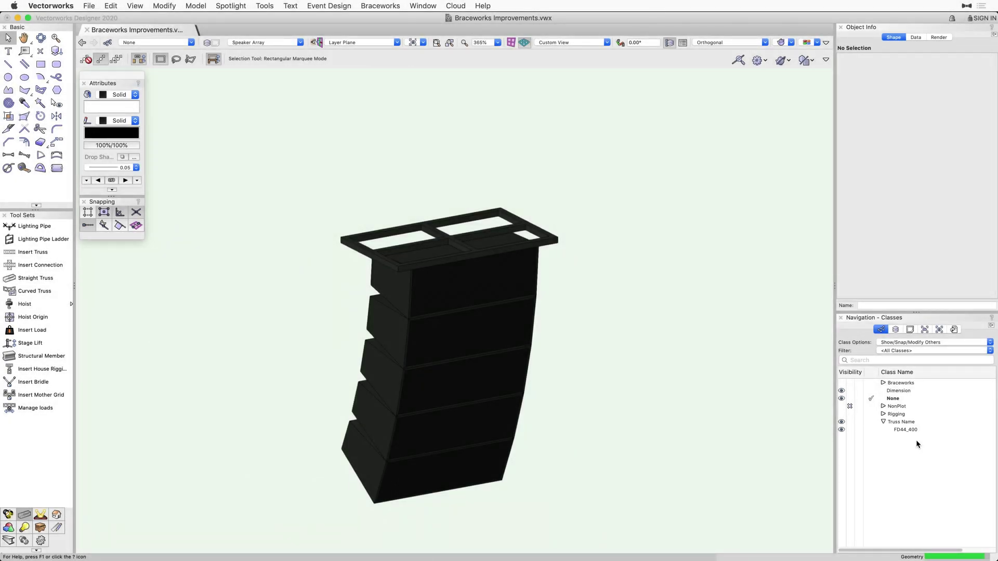
Step: Select the speaker array bumper and switch the drawing to Top/Plan view
left_click(559, 243)
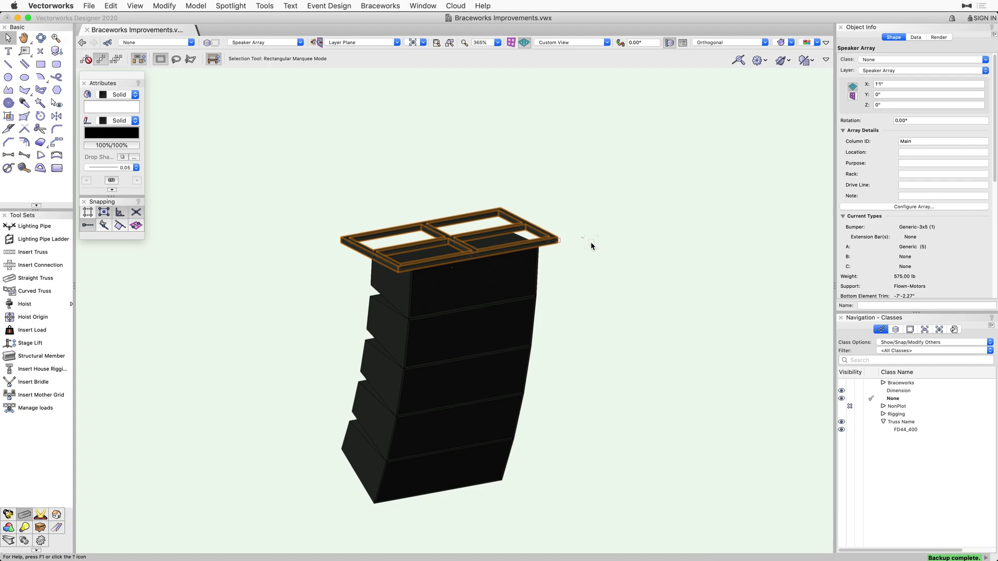
left_click(606, 43)
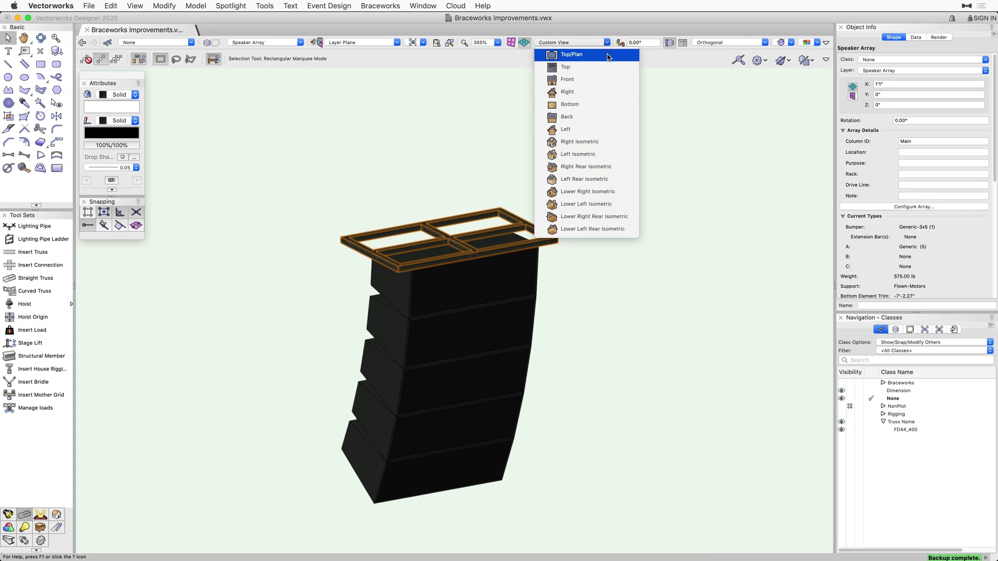
left_click(608, 55)
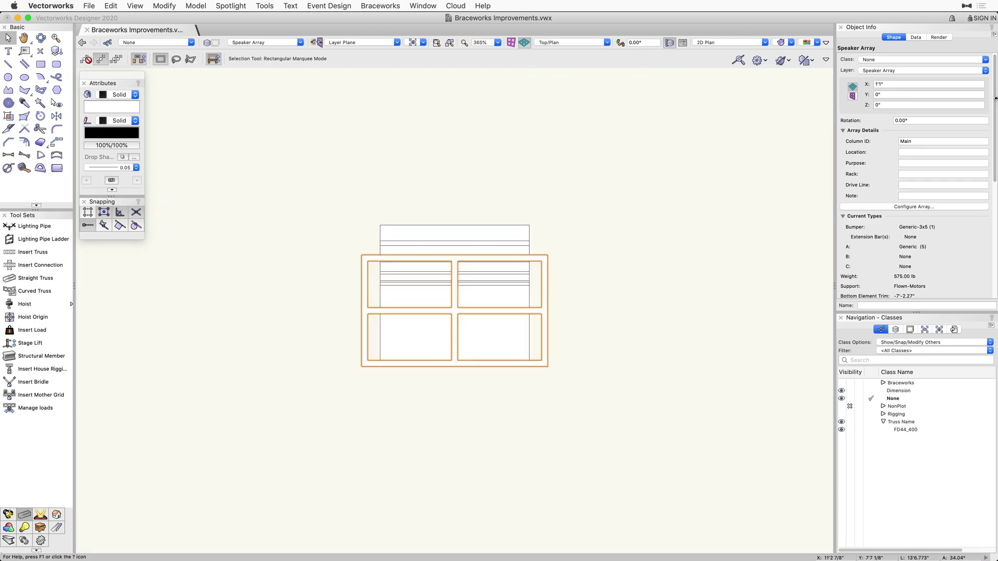
left_click_drag(996, 98, 996, 218)
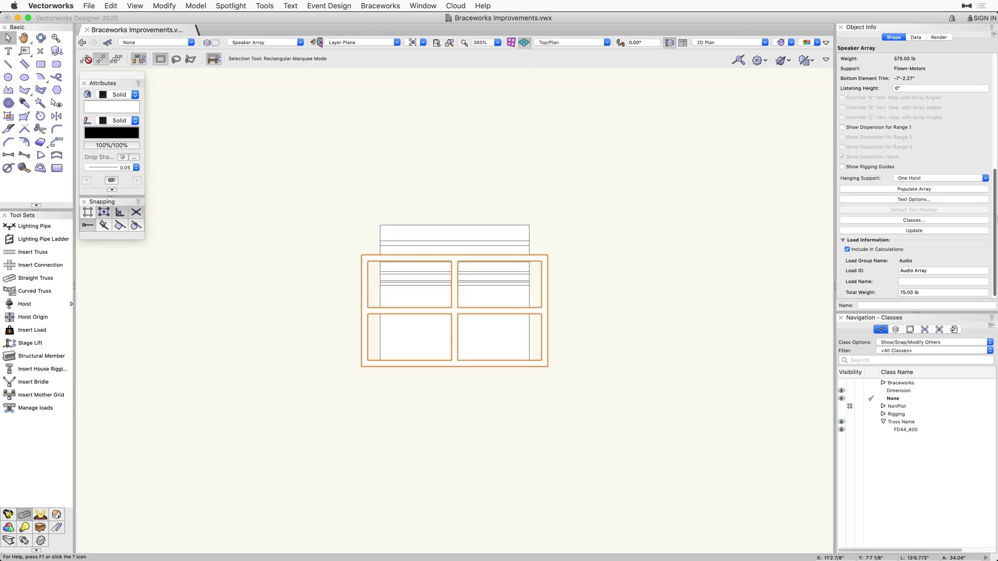
Step: Turn on Show Rigging Guides for the array and set its Hanging Support to Multiple Hoists
left_click(842, 166)
left_click(908, 177)
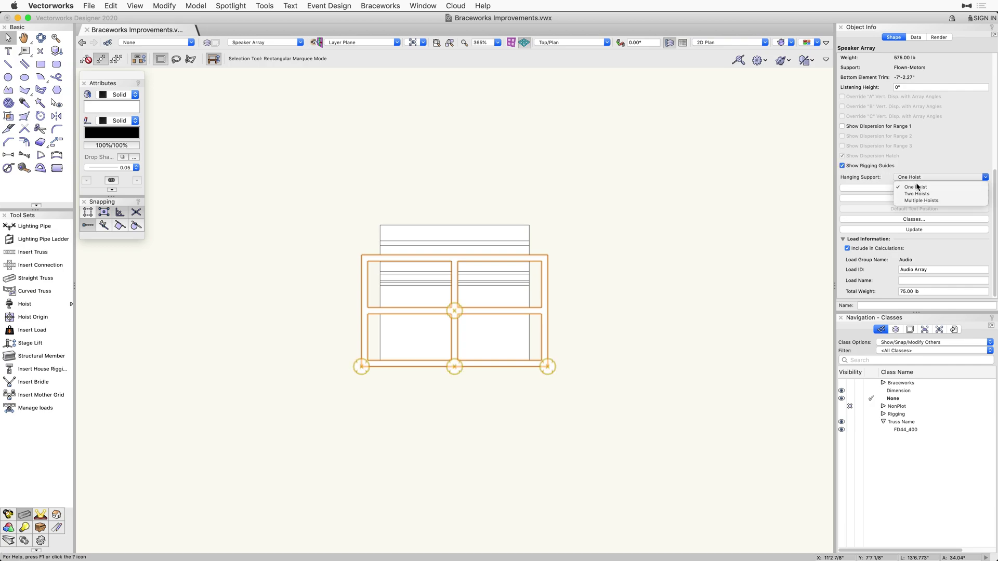
left_click(941, 201)
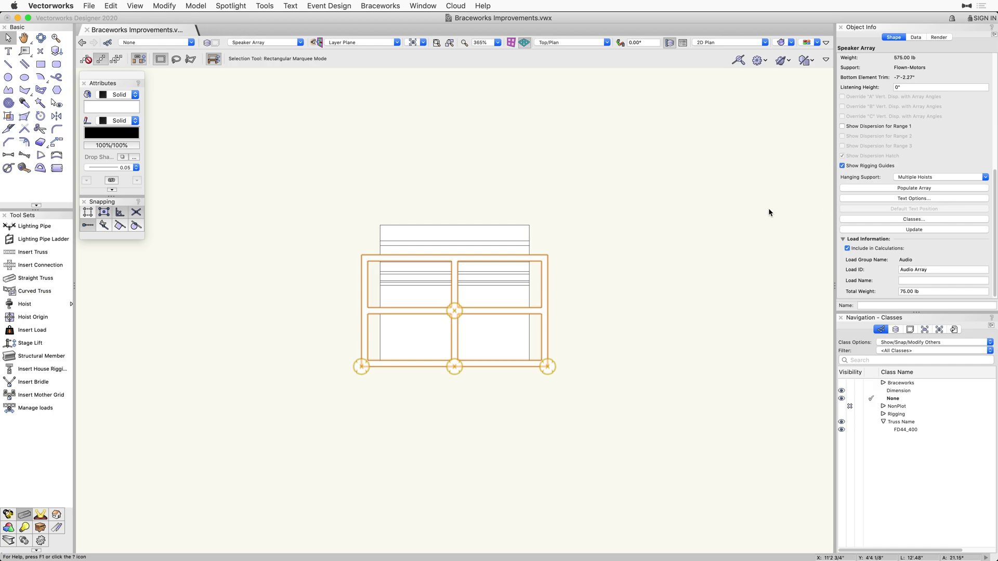
left_click(51, 303)
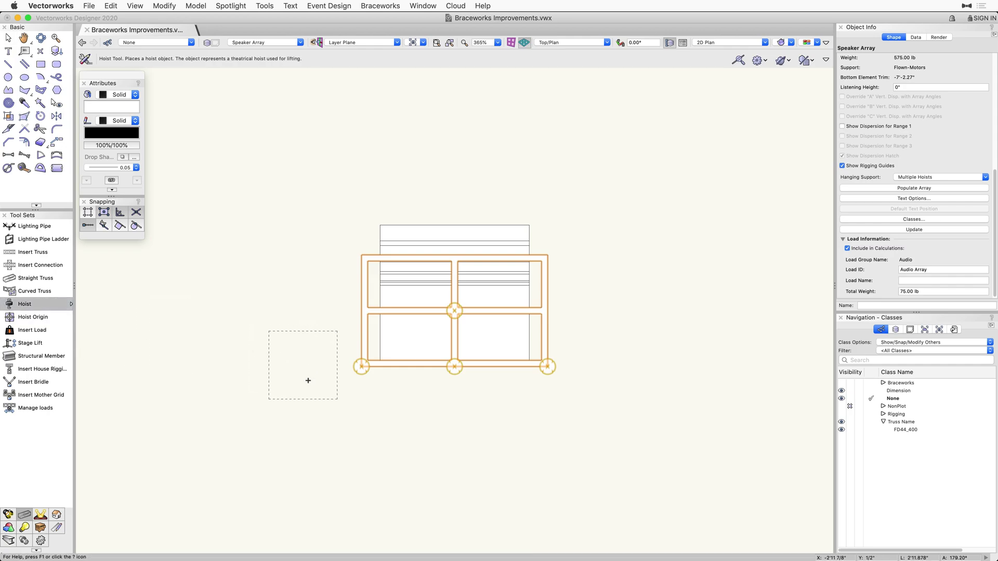
Step: Place hoists on the array's left corner, right corner and middle rigging points, then deselect
left_click(371, 367)
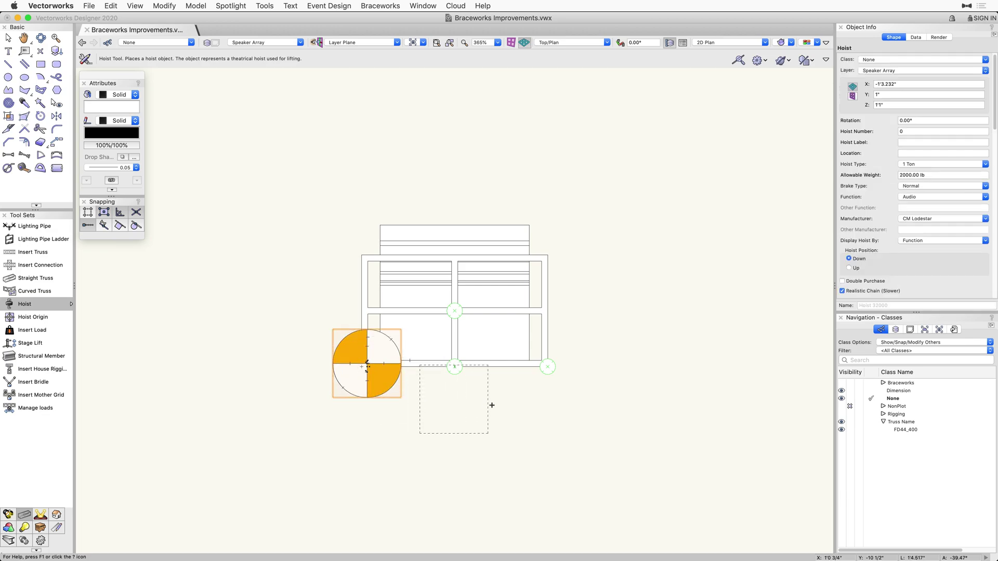
left_click(539, 368)
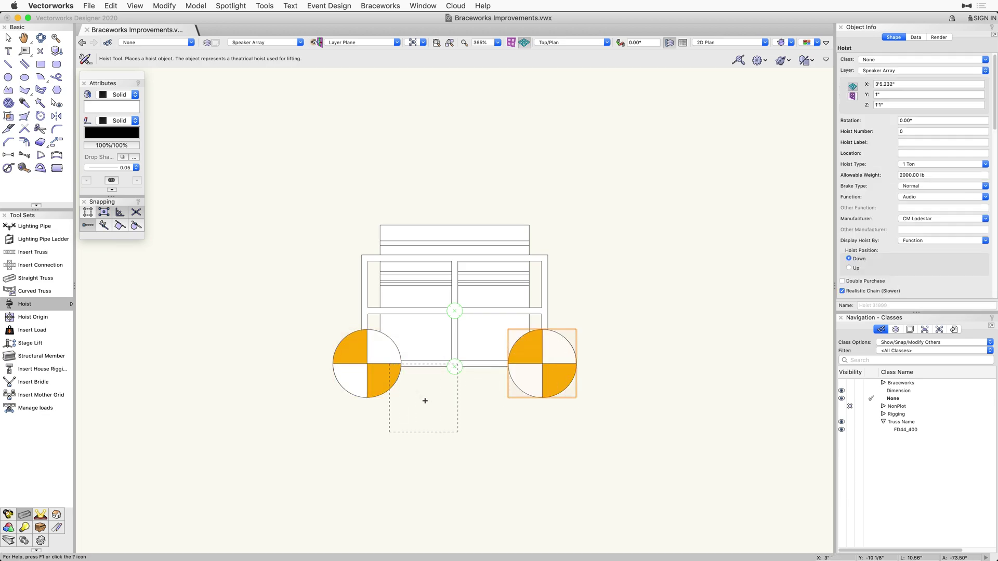
left_click(455, 317)
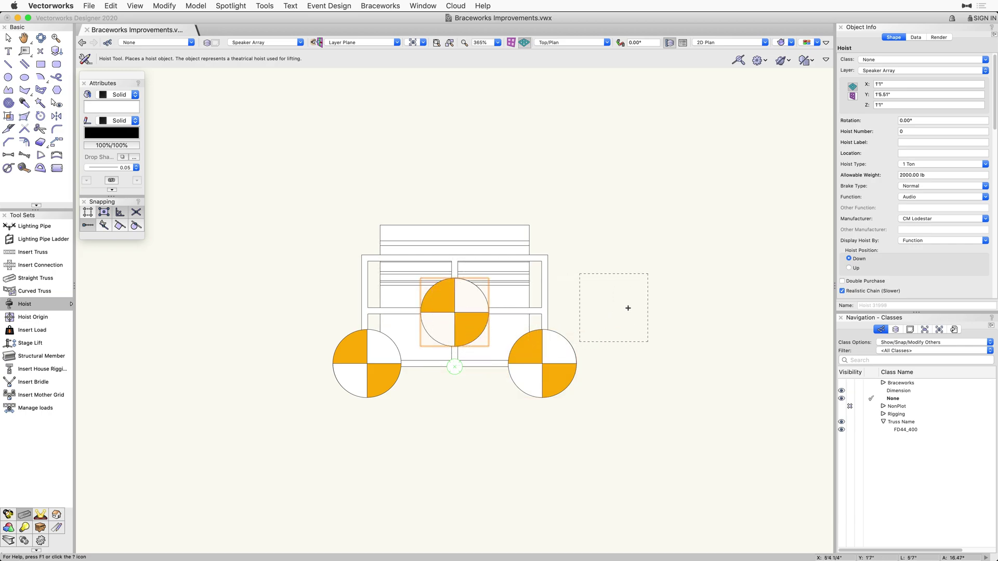
key("x")
left_click(648, 301)
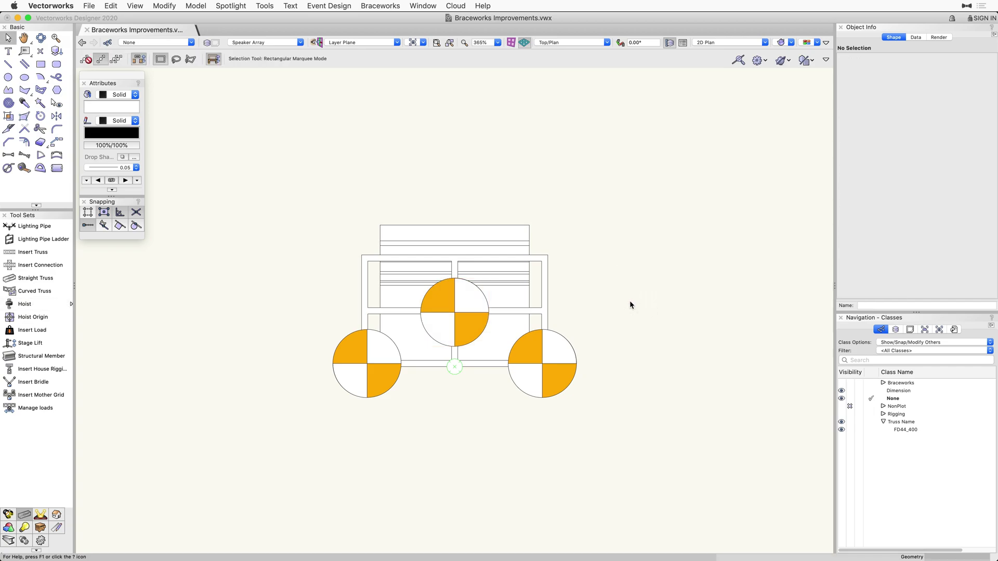
Step: Show the array and its three hoists in Left Isometric view with nothing selected
left_click(551, 309)
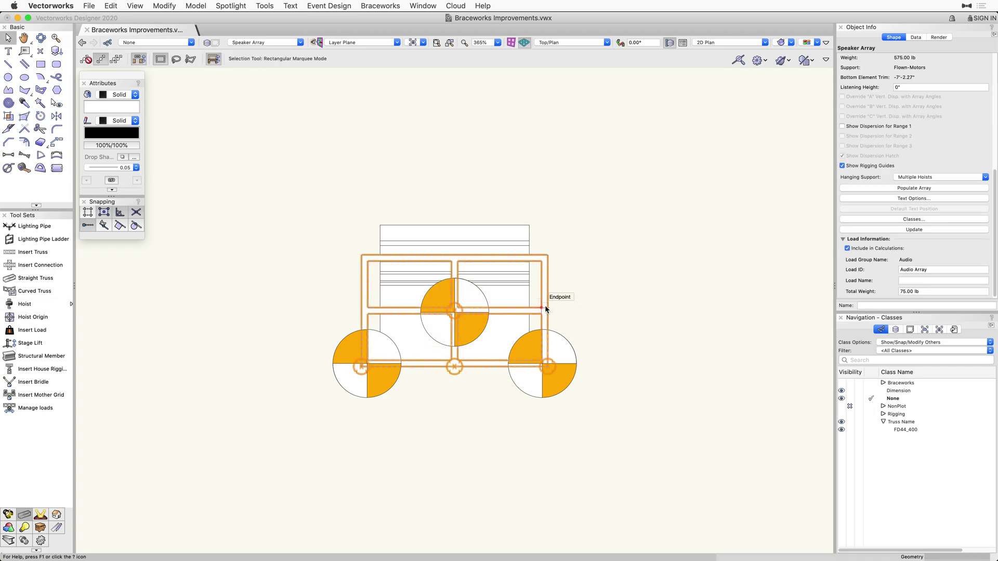
left_click(604, 43)
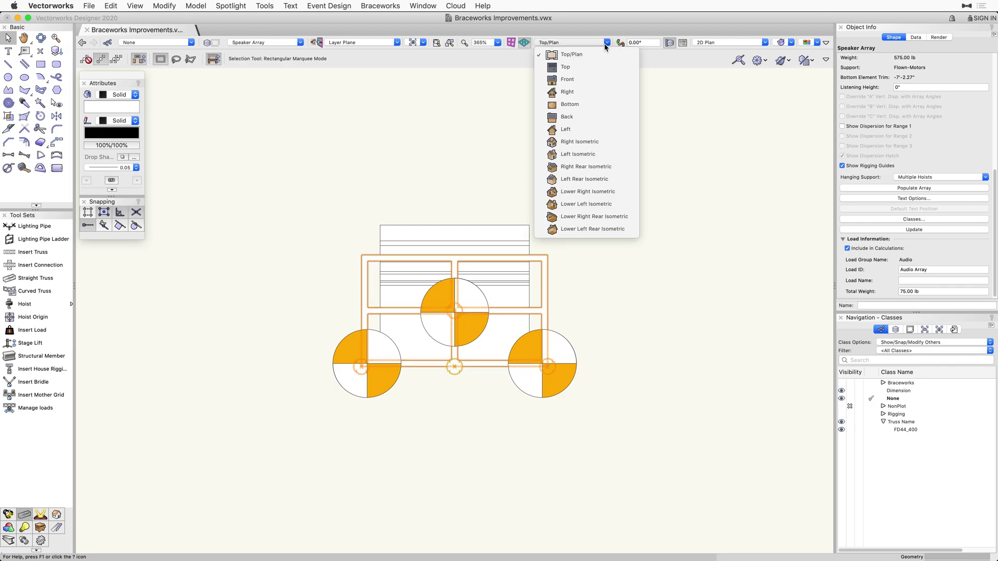
left_click(591, 155)
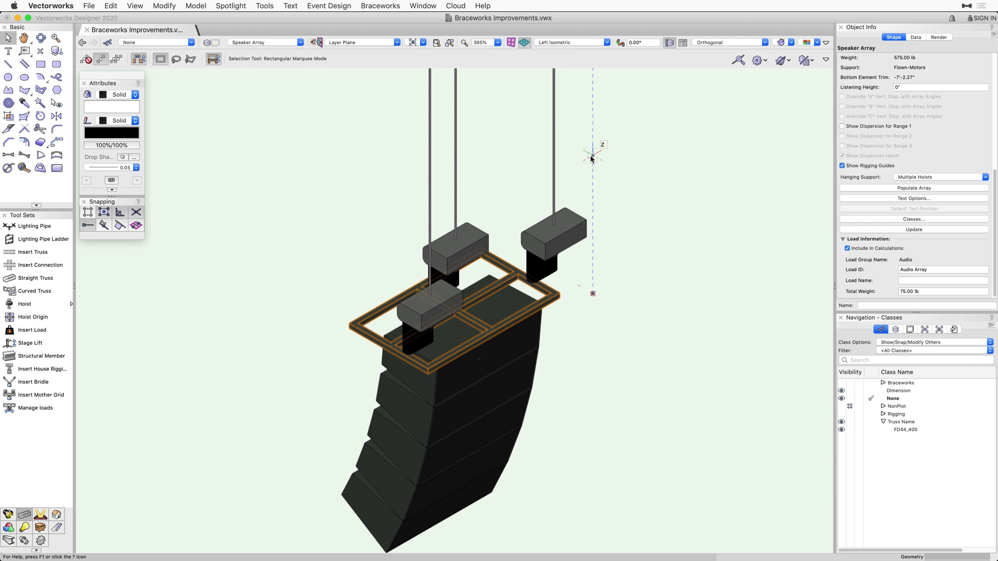
left_click(624, 170)
left_click(379, 7)
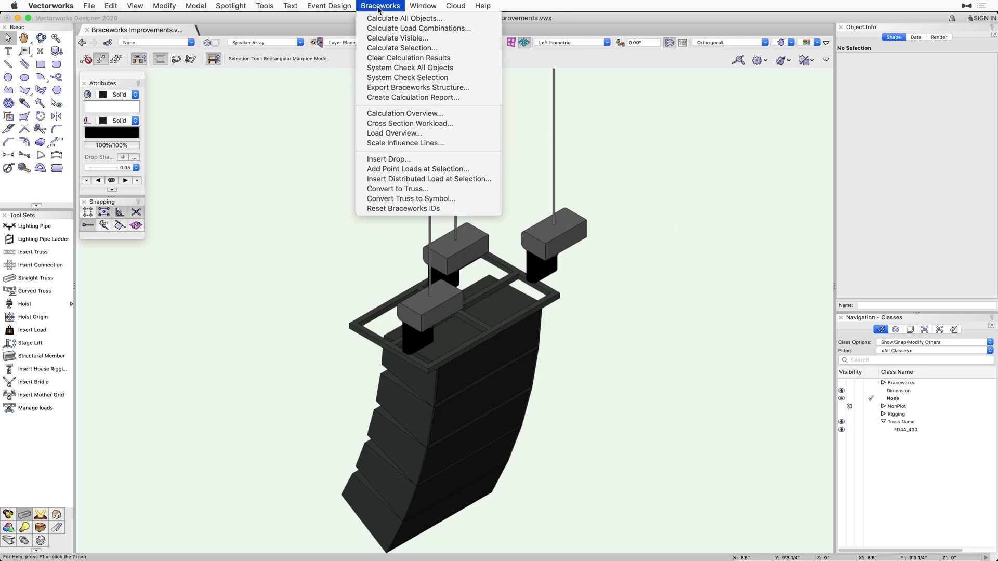
Step: Run Braceworks Calculate Visible and accept the 70.38% workload overview
left_click(436, 39)
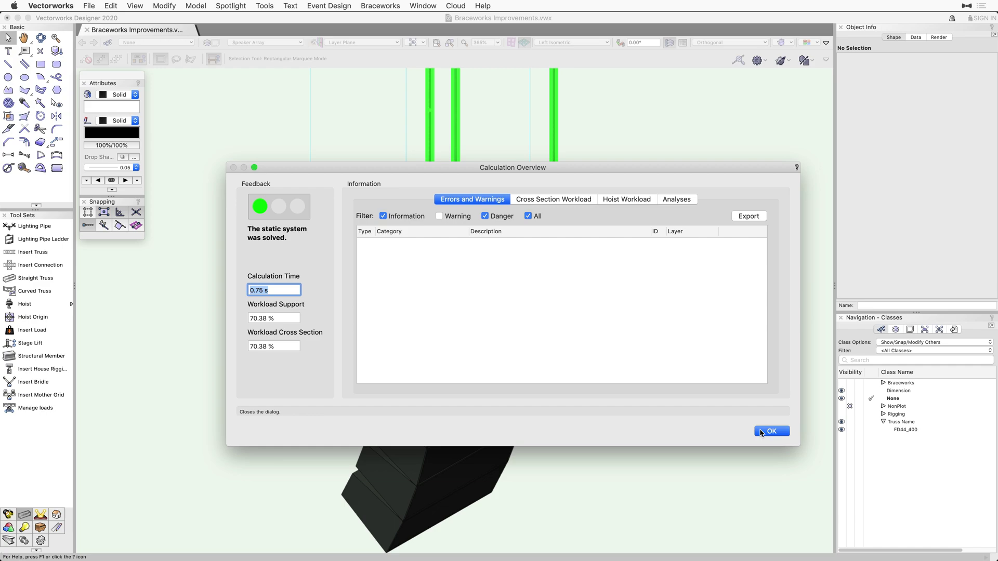
left_click(760, 433)
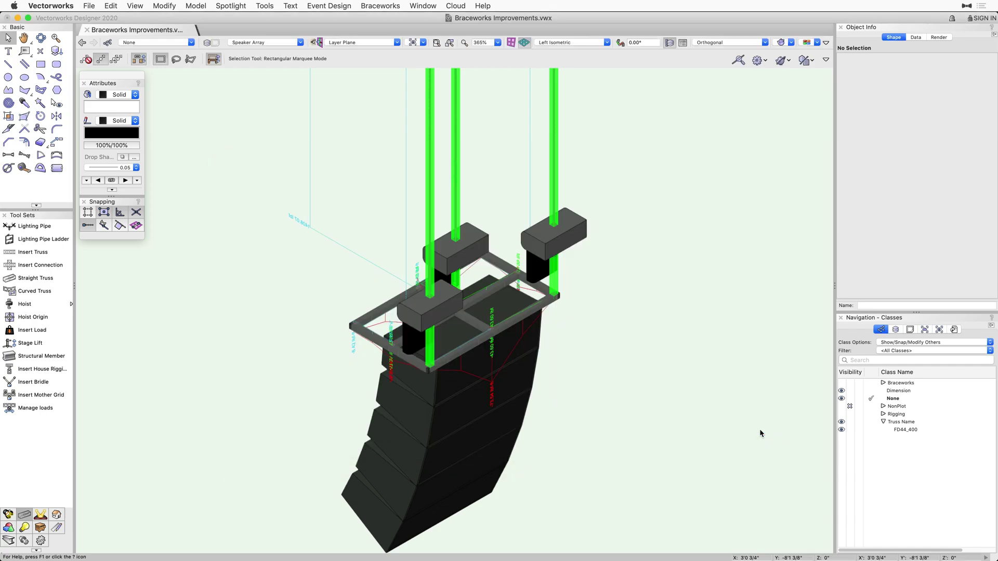